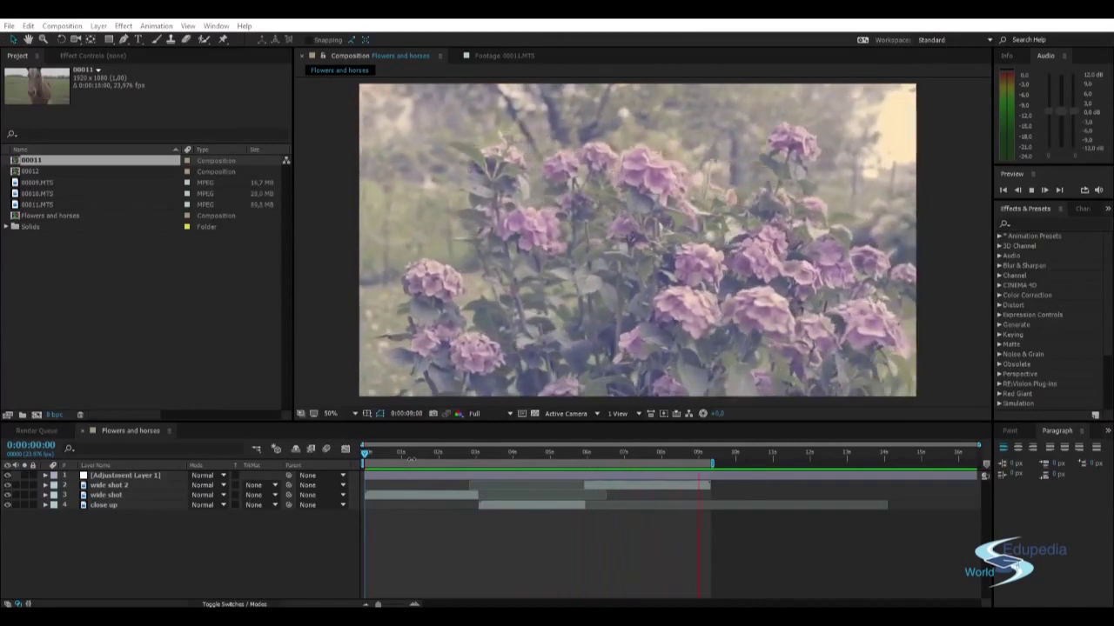
# Move the playhead of the Flowers and horses timeline to 0:00:03:22 to show the close-up flower shot
pyautogui.click(370, 455)
pyautogui.moveTo(370, 454); pyautogui.dragTo(509, 454)
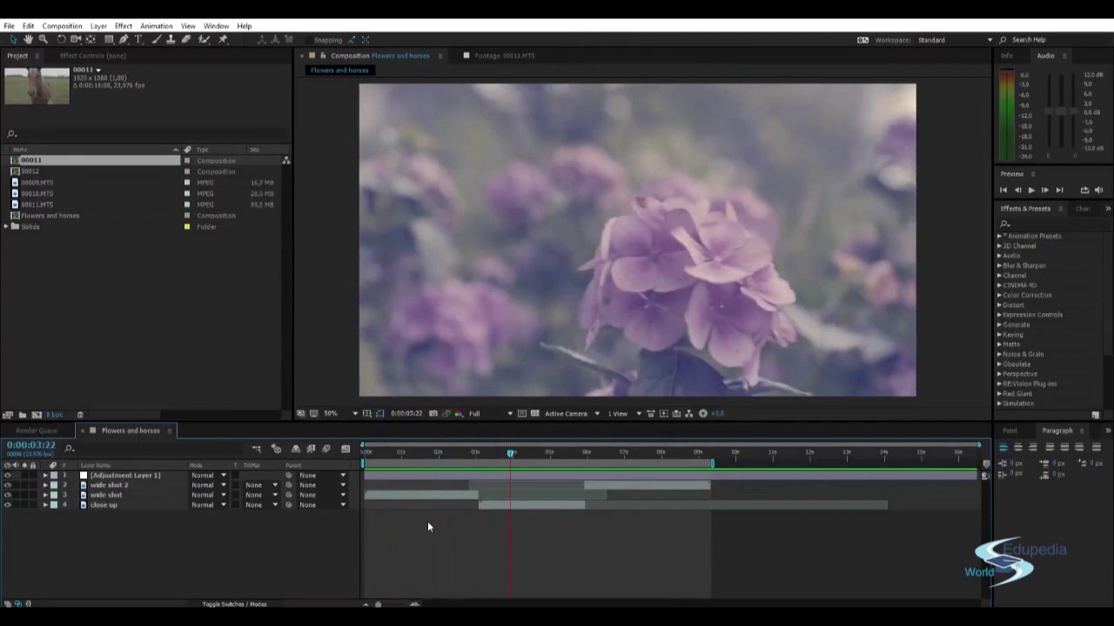
pyautogui.click(206, 372)
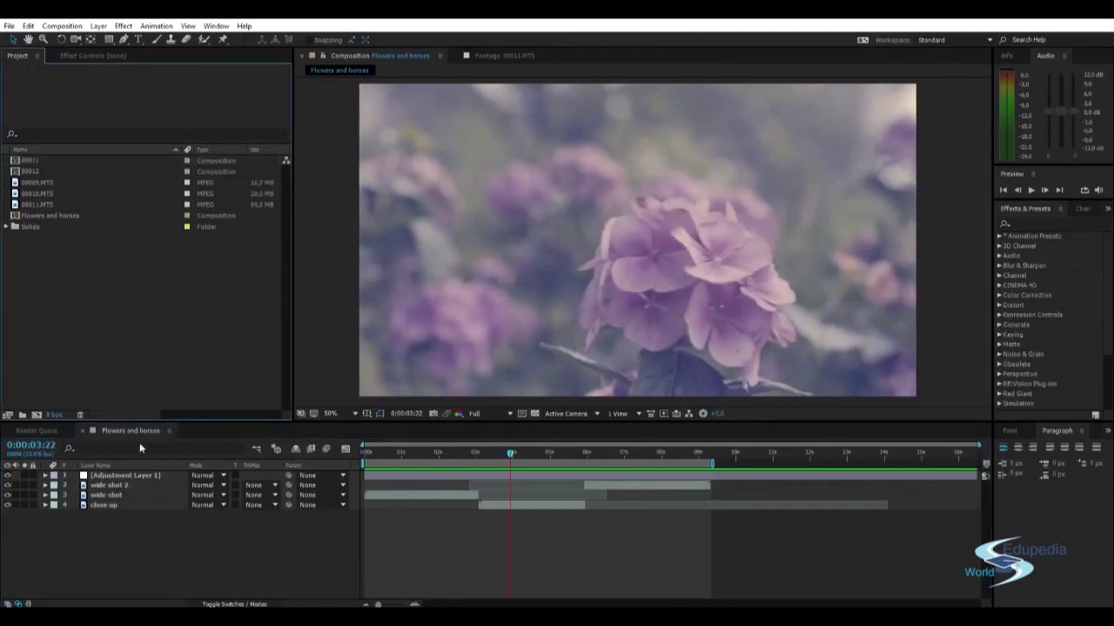
pyautogui.click(432, 539)
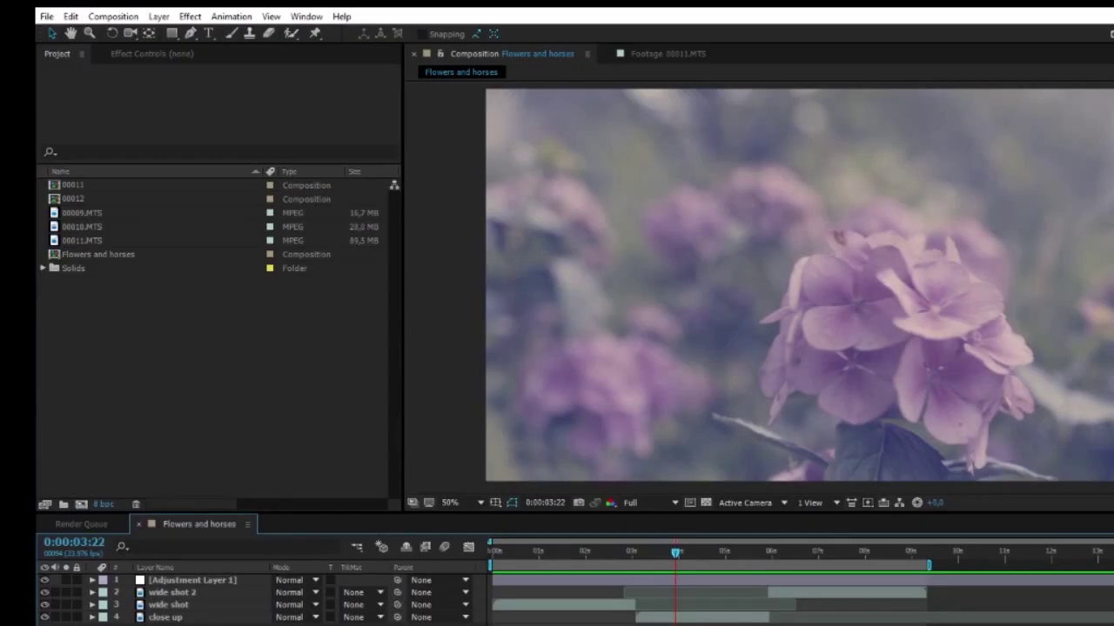
# Add the Flowers and horses composition to the Render Queue and bring the queue into view
pyautogui.click(47, 16)
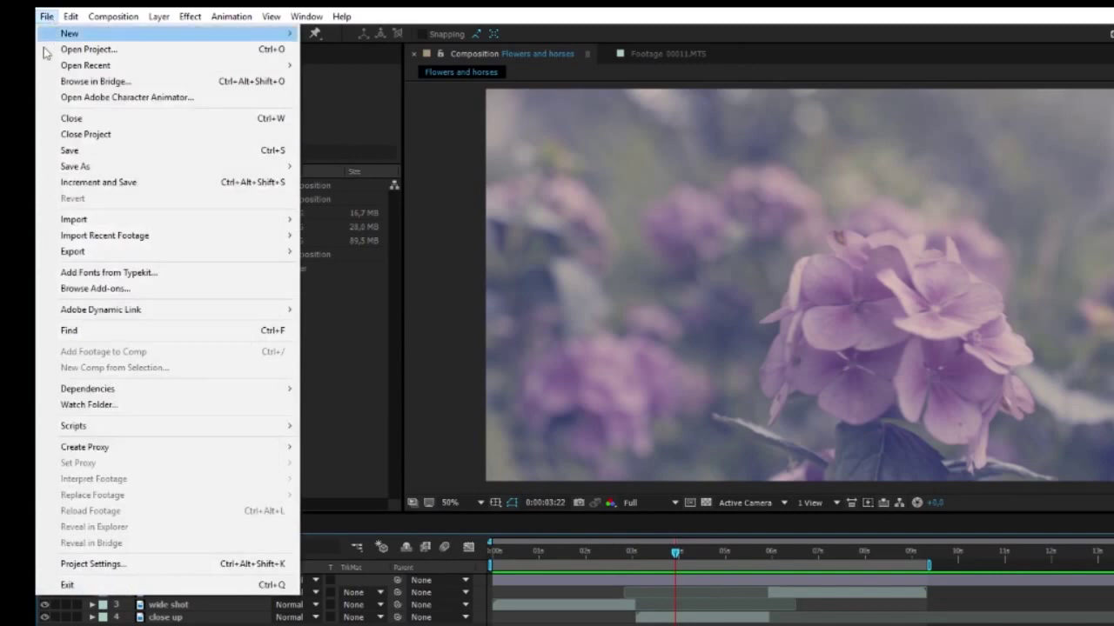
pyautogui.moveTo(171, 429)
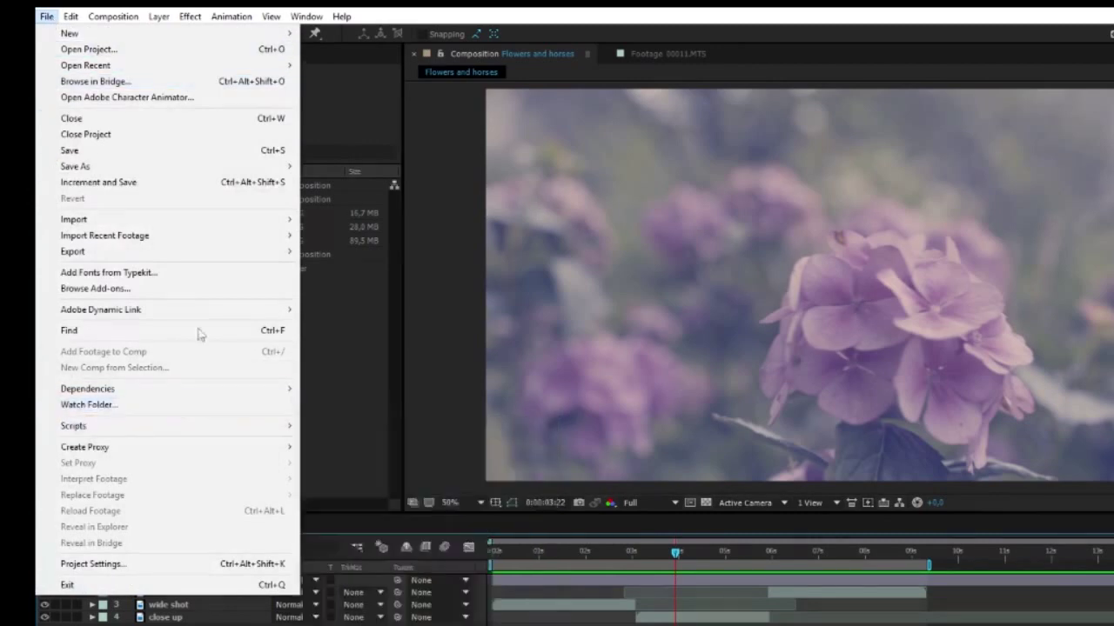
pyautogui.moveTo(218, 255)
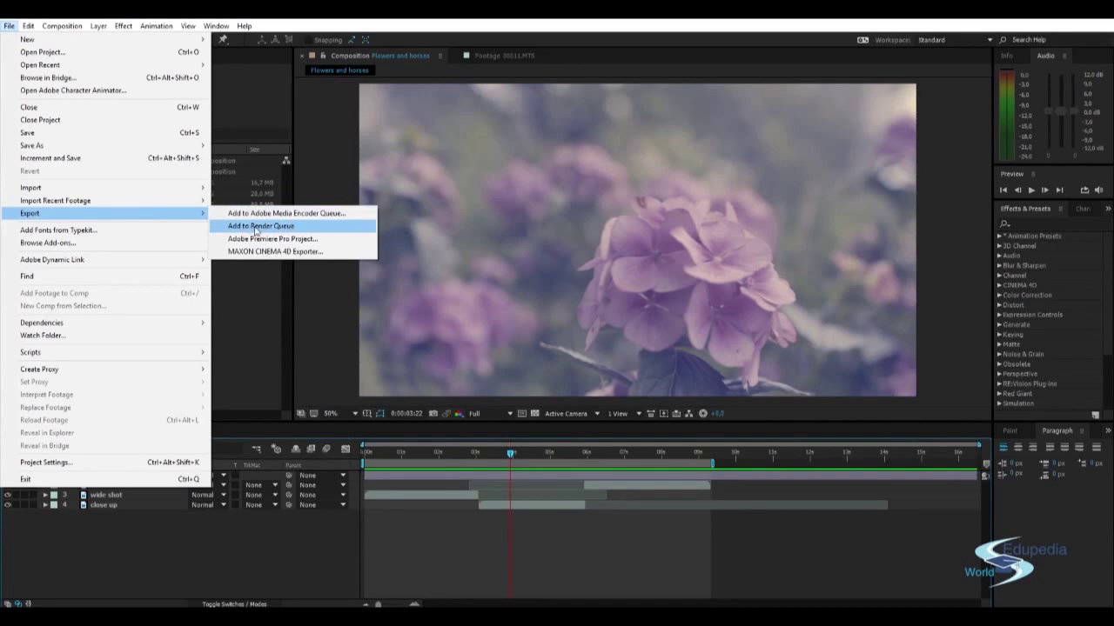
pyautogui.click(259, 228)
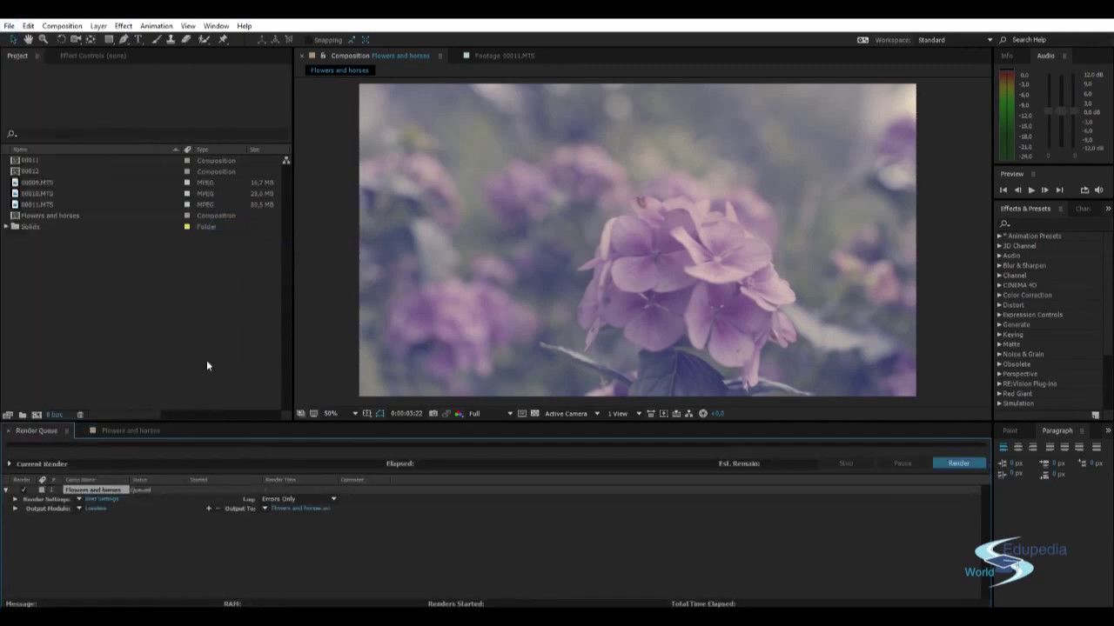
pyautogui.click(132, 430)
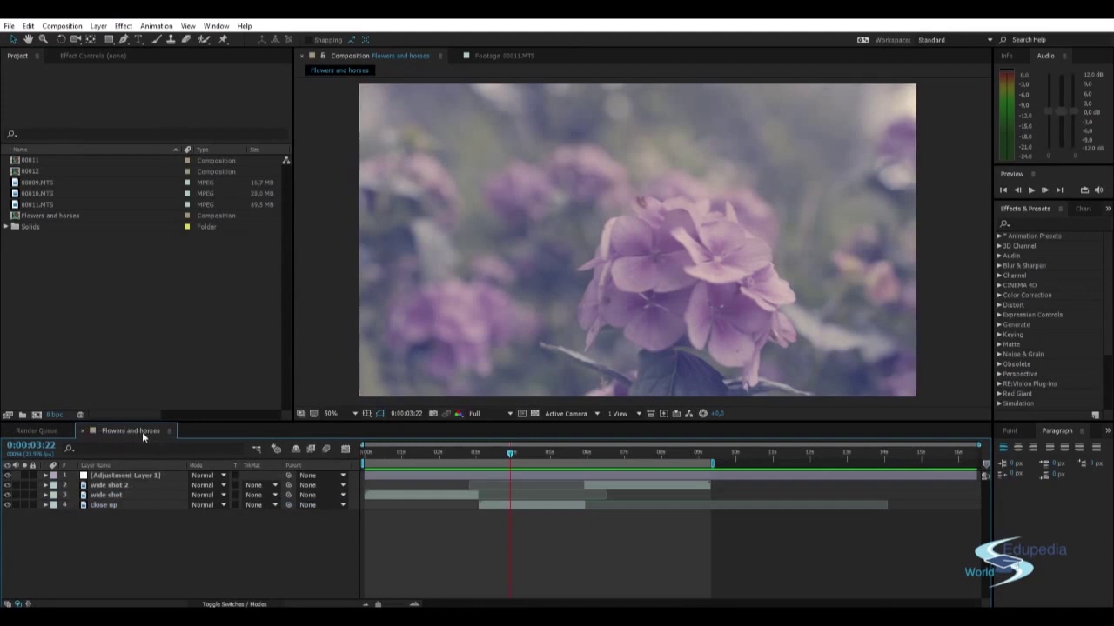
pyautogui.click(35, 431)
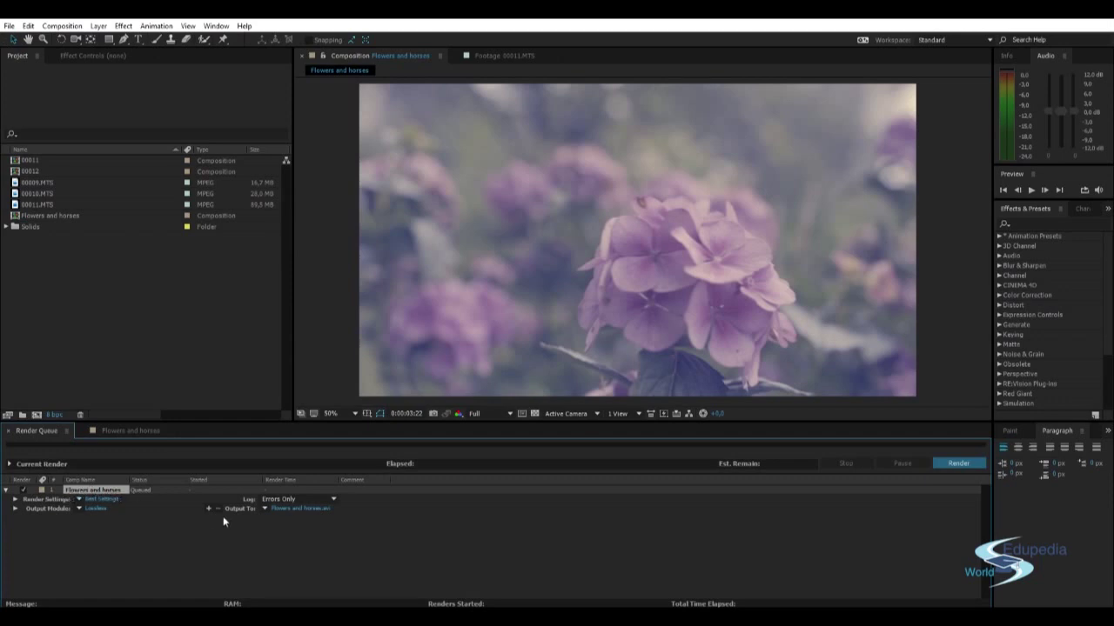
# Open the queued composition's render settings, set the quality to Best, and check the resolution and disk cache options
pyautogui.click(100, 500)
pyautogui.moveTo(429, 154); pyautogui.dragTo(471, 135)
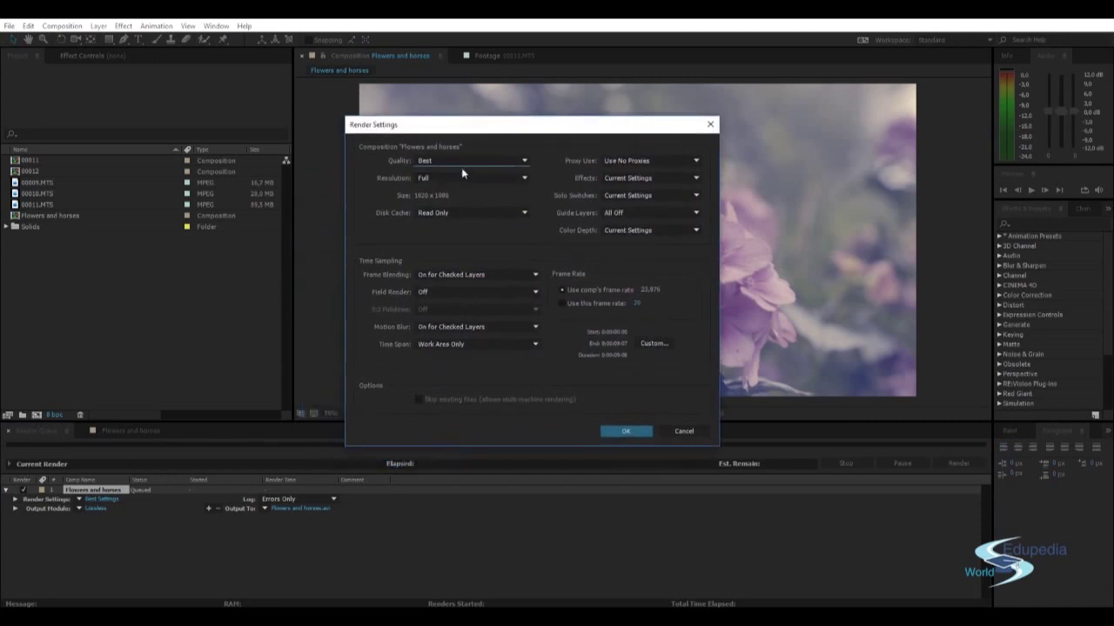
pyautogui.click(432, 162)
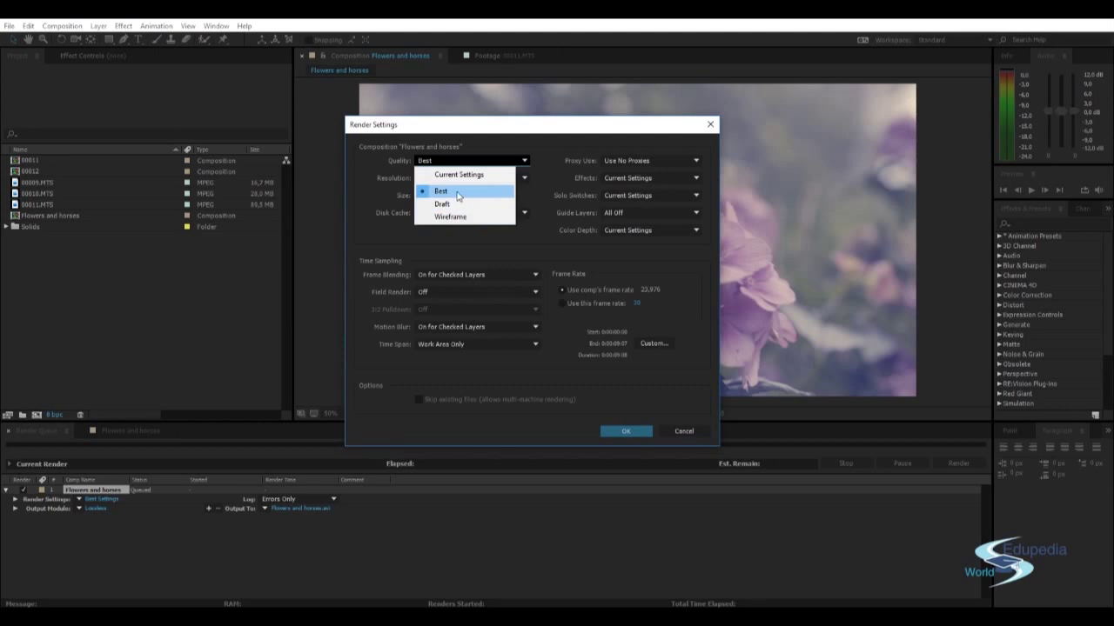
pyautogui.click(456, 190)
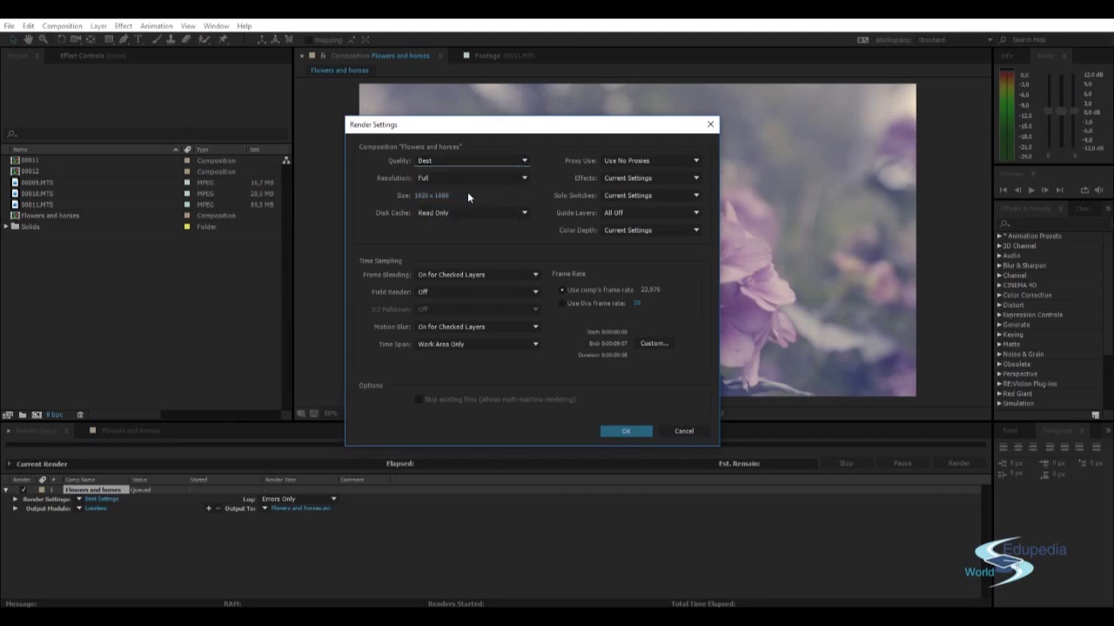
pyautogui.click(467, 179)
pyautogui.click(463, 210)
pyautogui.click(507, 213)
pyautogui.click(507, 214)
# Set a custom render frame rate of 25 and apply the render settings
pyautogui.click(638, 303)
pyautogui.write('25')
pyautogui.press('Return')
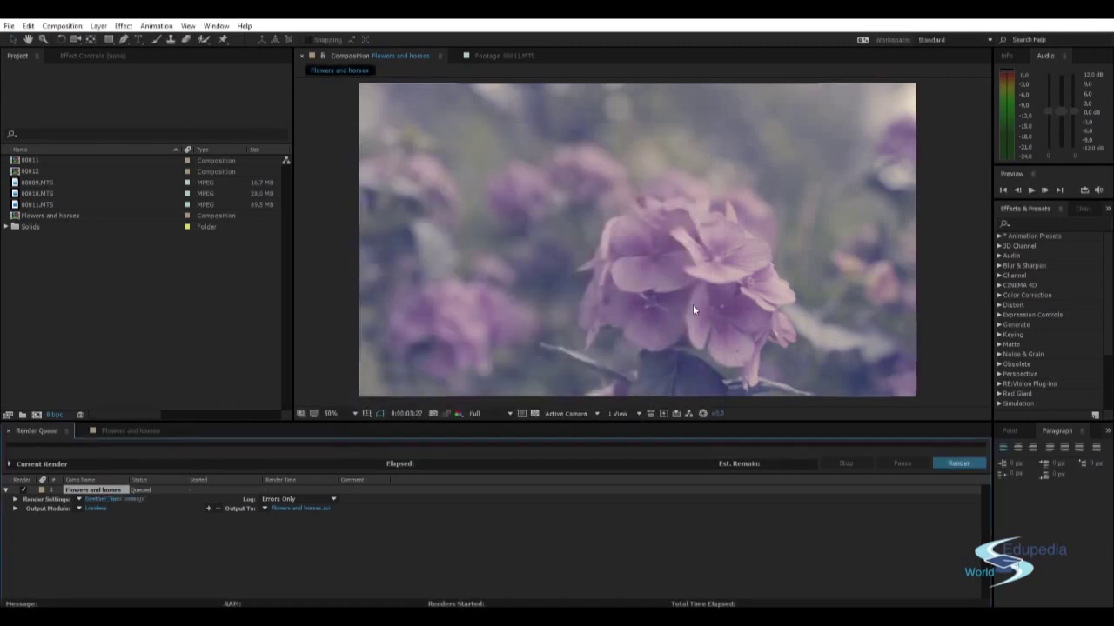
# Set the render settings to use the comp's frame rate and apply them
pyautogui.click(122, 499)
pyautogui.write('120')
pyautogui.click(562, 289)
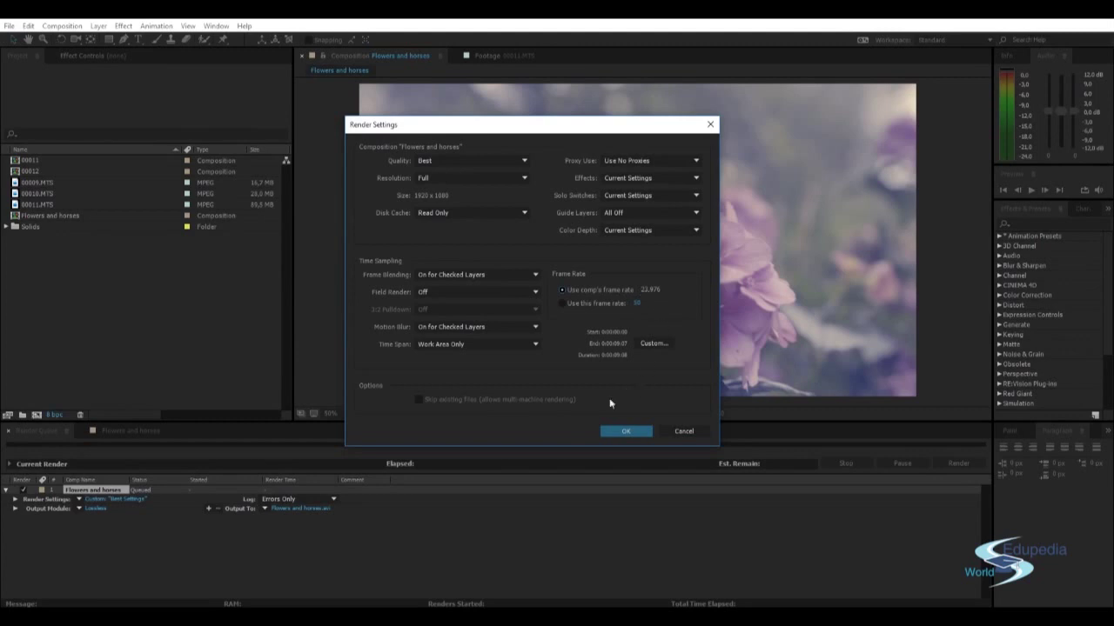
pyautogui.click(625, 431)
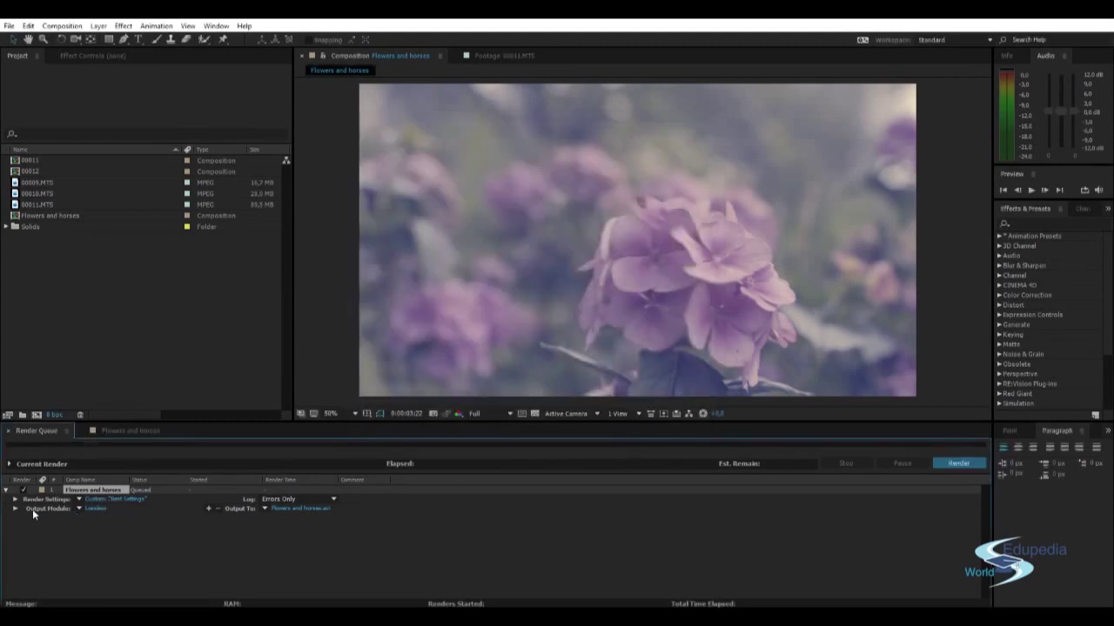
# Set the output module's format to QuickTime
pyautogui.click(90, 507)
pyautogui.moveTo(452, 89); pyautogui.dragTo(514, 77)
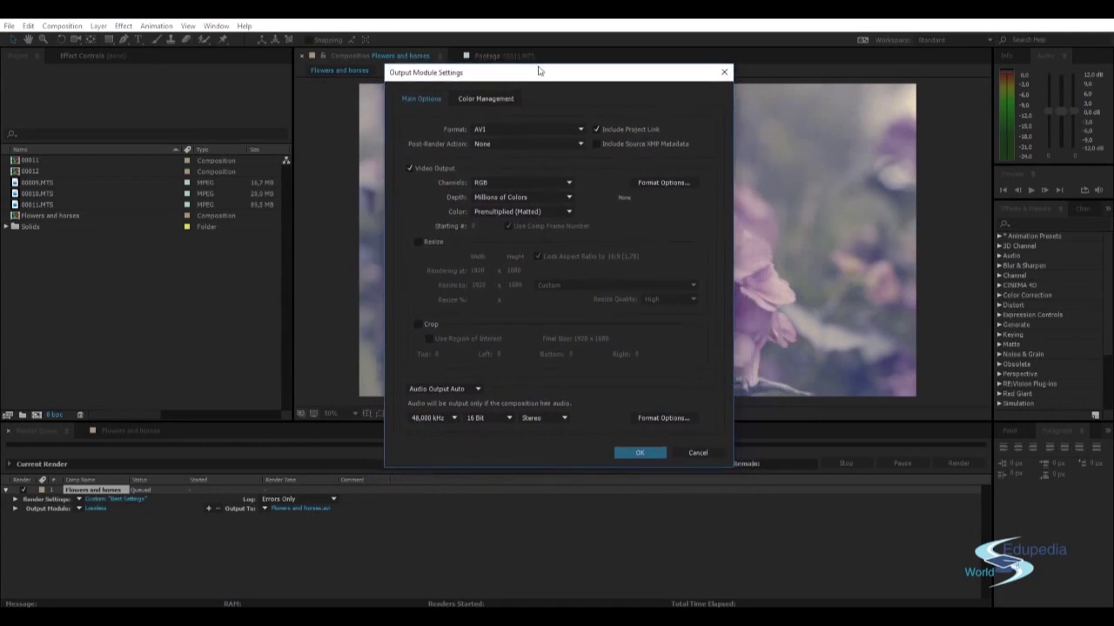
pyautogui.click(496, 129)
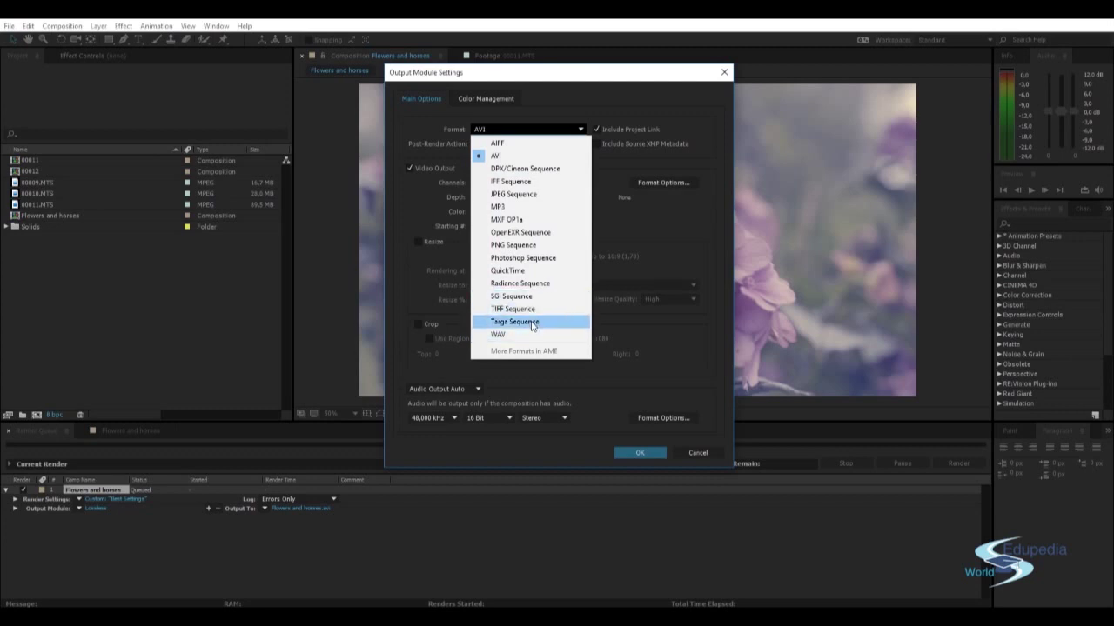
pyautogui.click(533, 276)
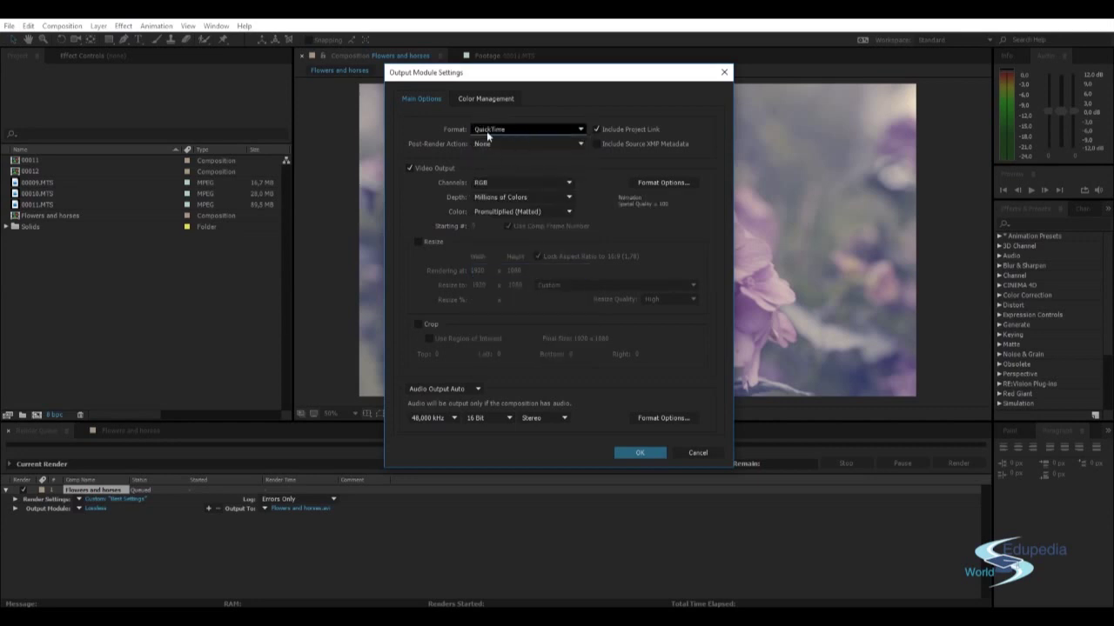
# Examine the output module's post-render action choices, video channel choices and color management options
pyautogui.click(522, 143)
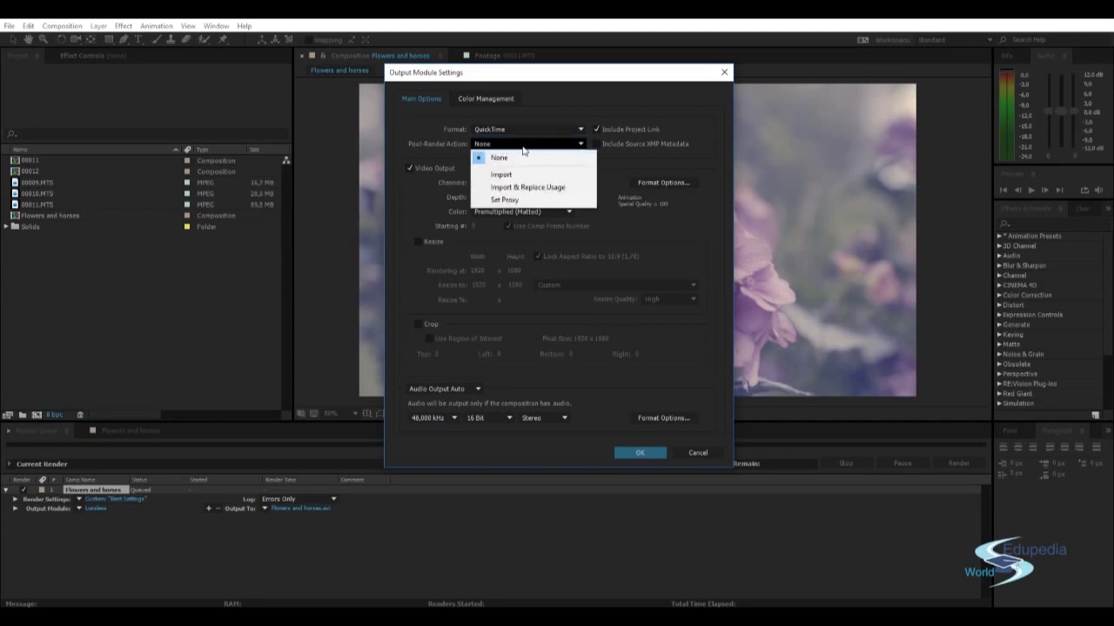
pyautogui.click(570, 150)
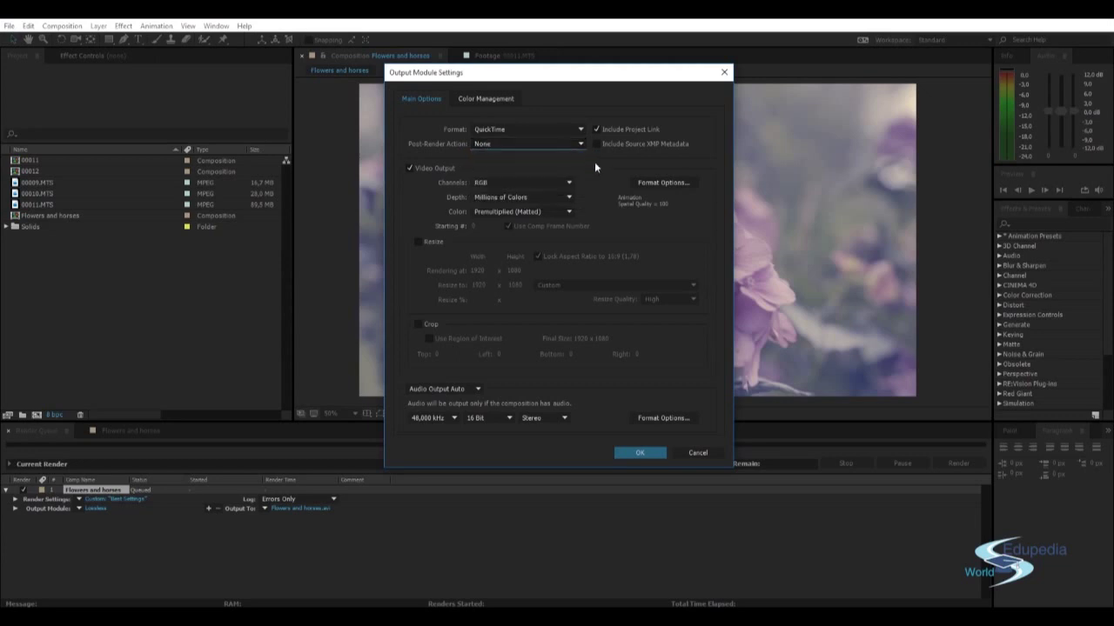
pyautogui.click(545, 182)
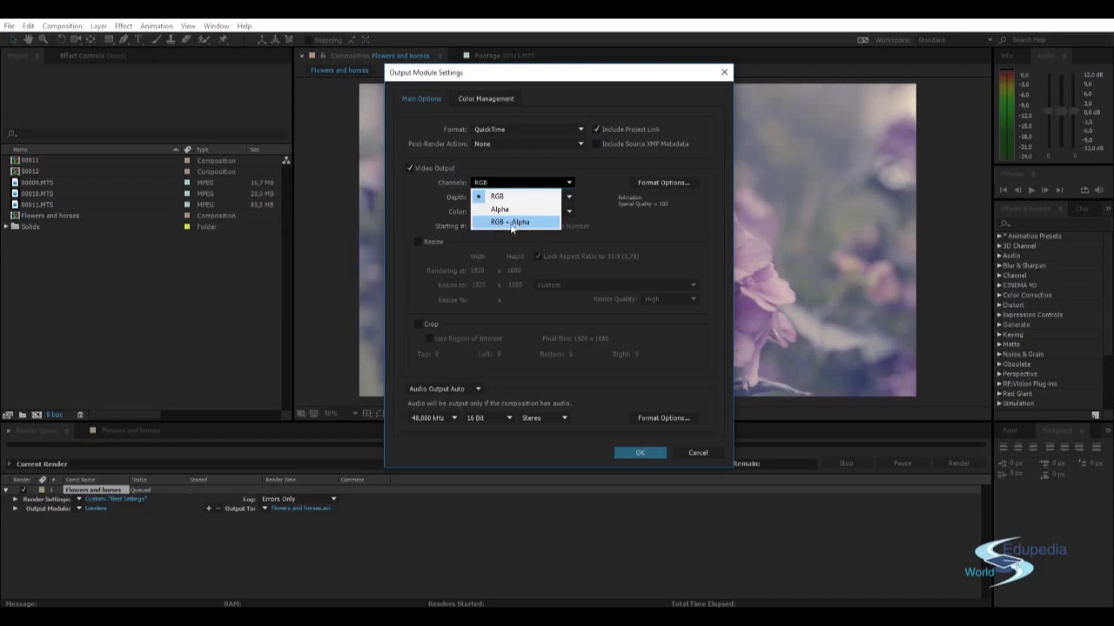
pyautogui.click(568, 185)
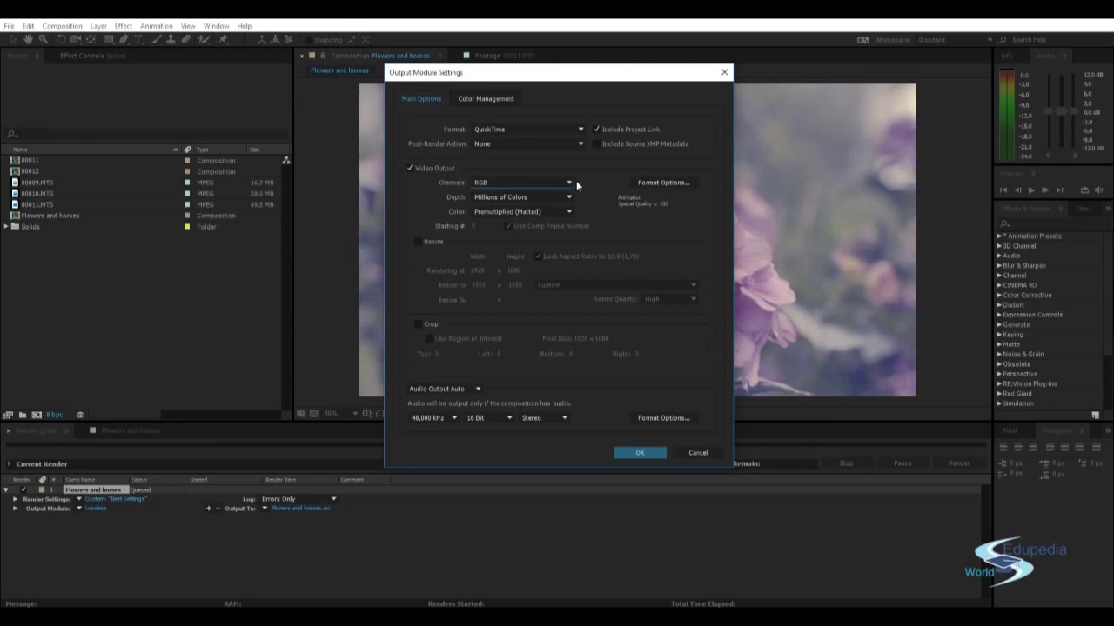
pyautogui.click(570, 184)
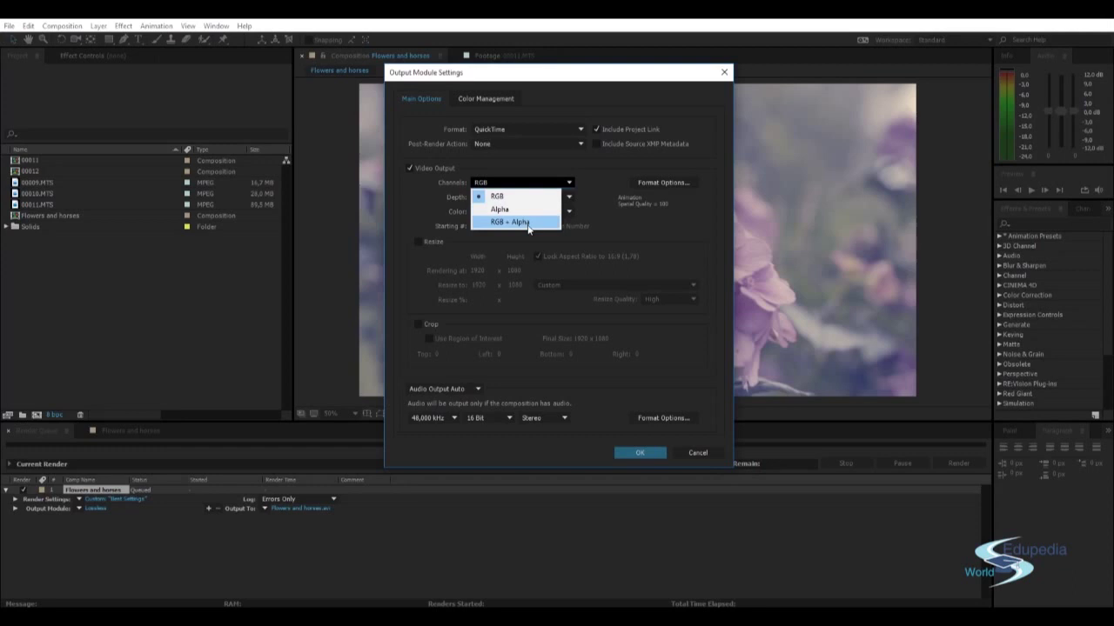
pyautogui.click(603, 186)
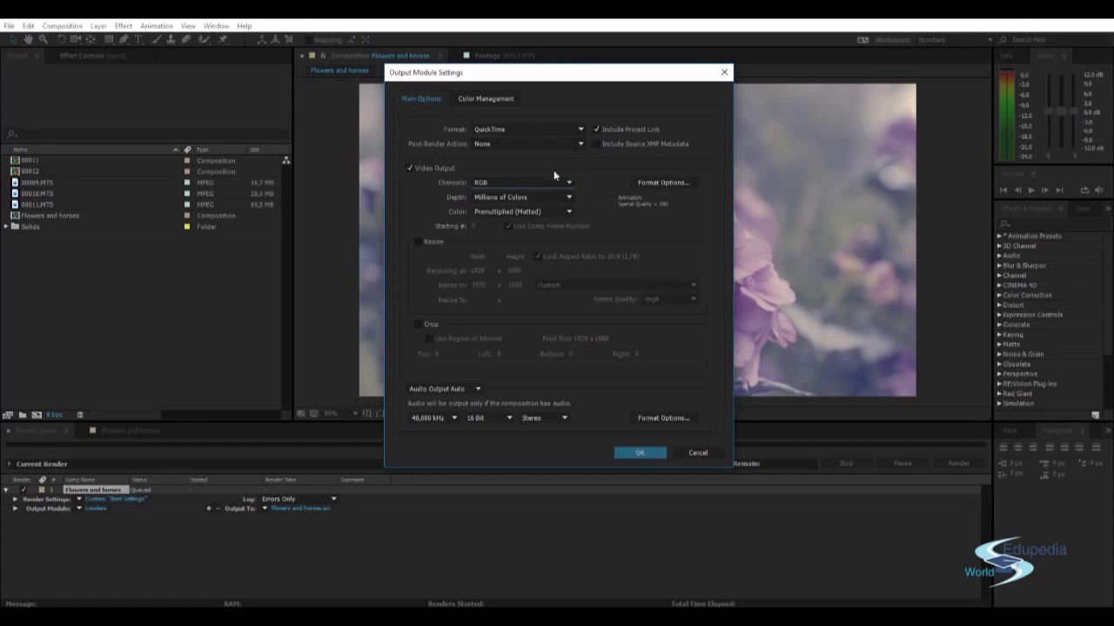
pyautogui.click(491, 100)
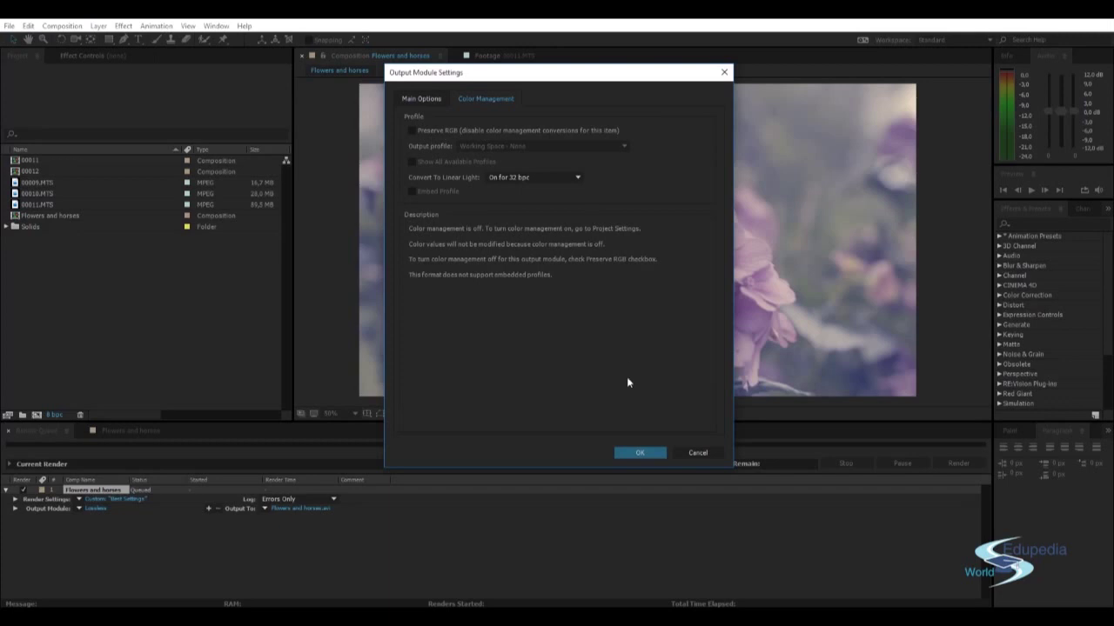
pyautogui.click(423, 99)
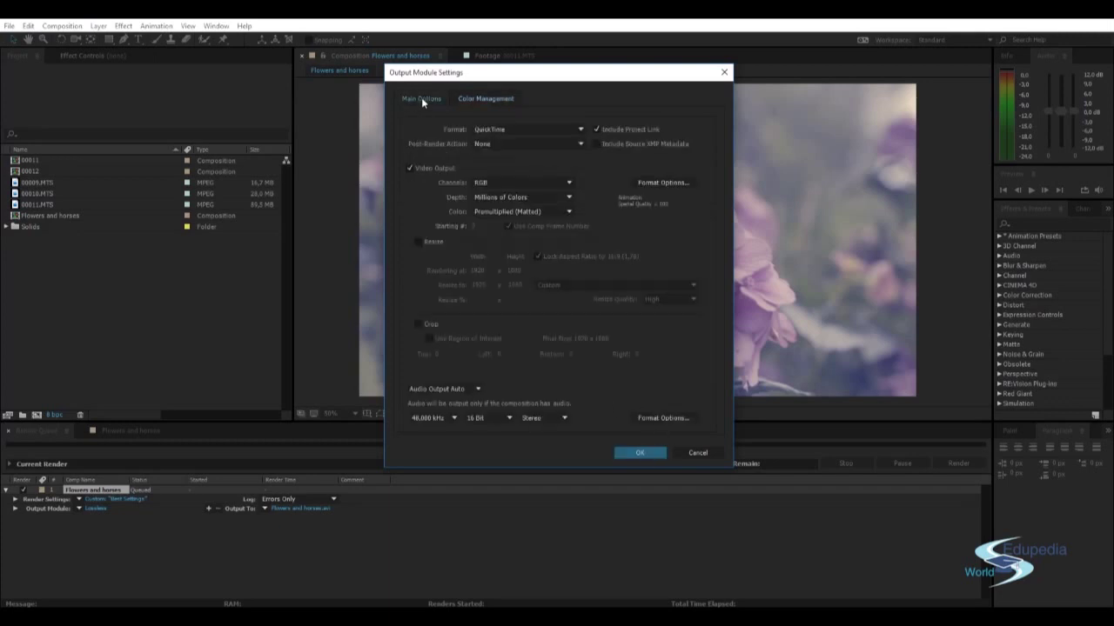
# Keep QuickTime as the output format and apply the output module settings
pyautogui.click(519, 128)
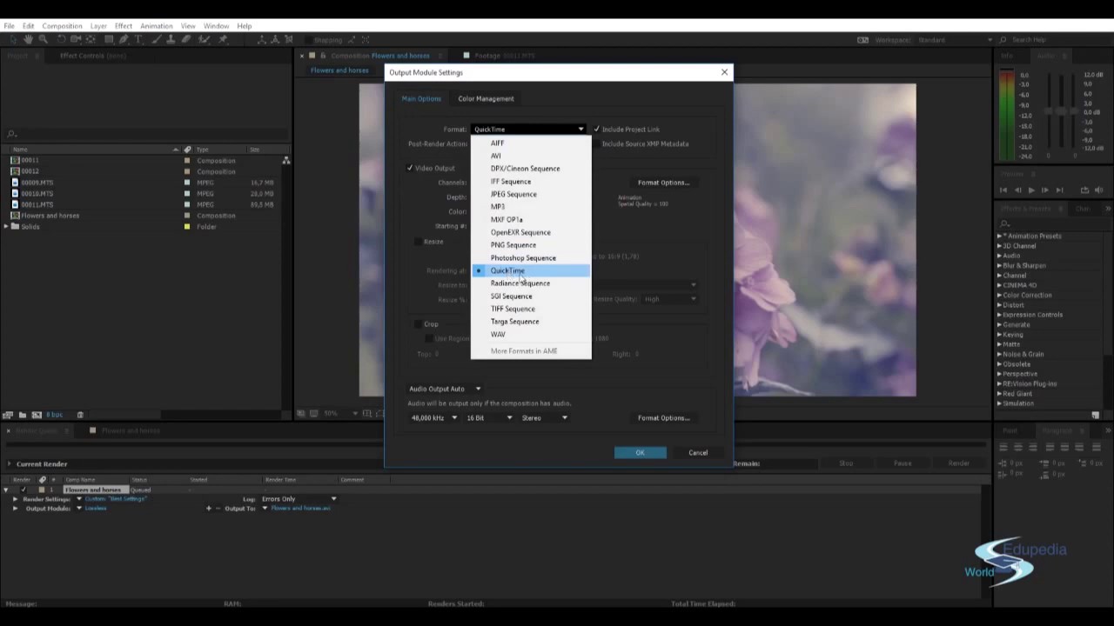
pyautogui.click(521, 273)
pyautogui.click(640, 452)
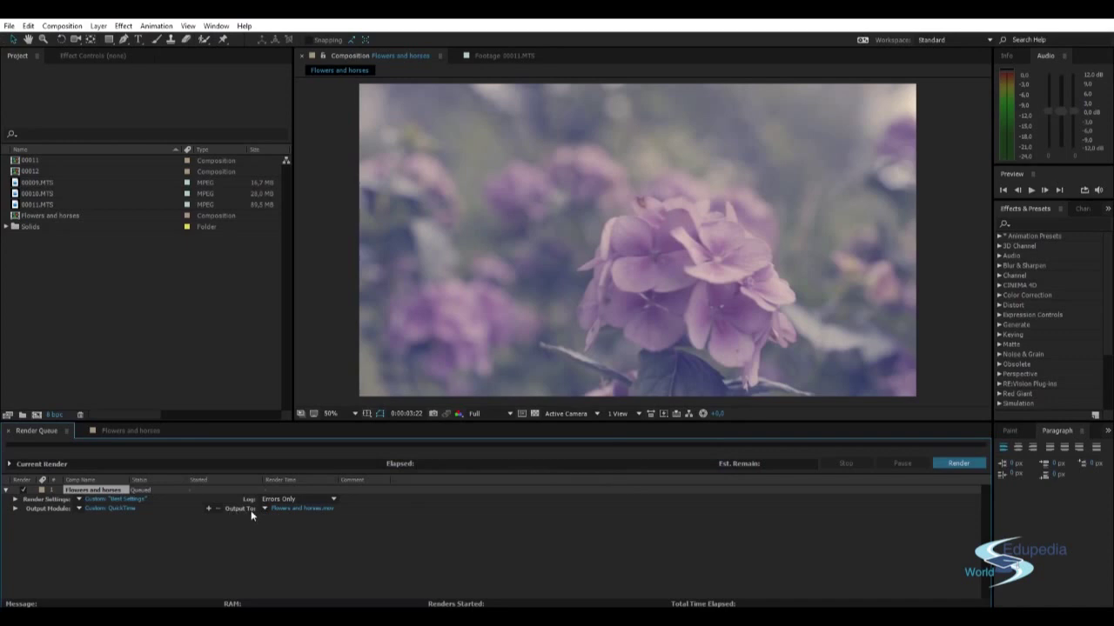
# Set the output to Flowers and horses.mov in the Renders folder on Raid 0 (E:), and render the queued composition
pyautogui.click(303, 507)
pyautogui.moveTo(254, 33); pyautogui.dragTo(474, 77)
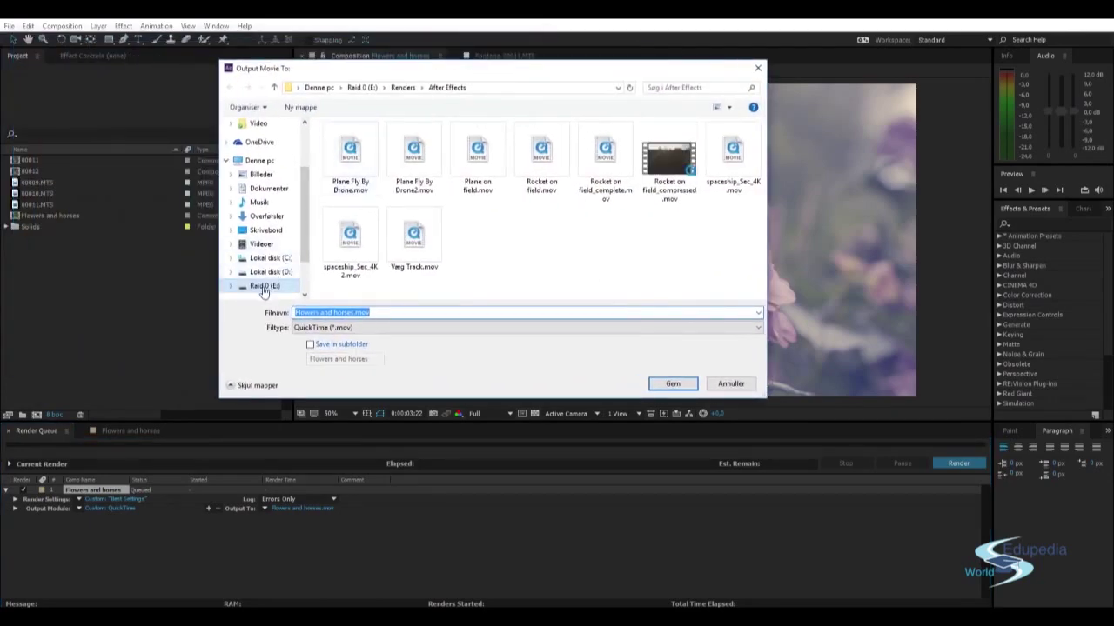
pyautogui.click(407, 88)
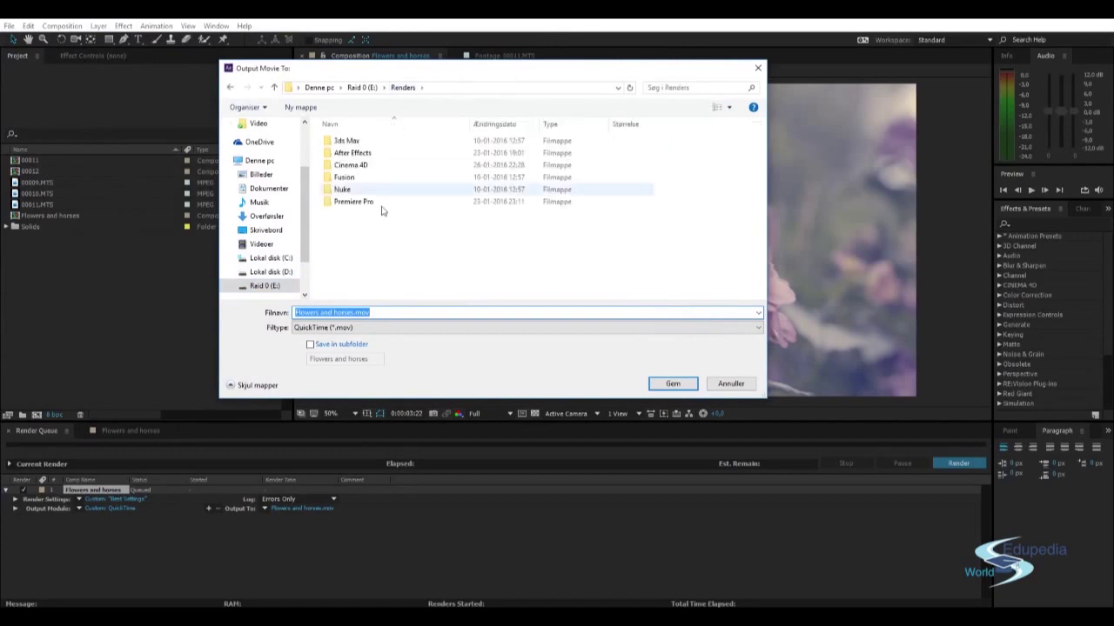
pyautogui.click(380, 261)
pyautogui.click(385, 311)
pyautogui.moveTo(298, 312); pyautogui.dragTo(370, 311)
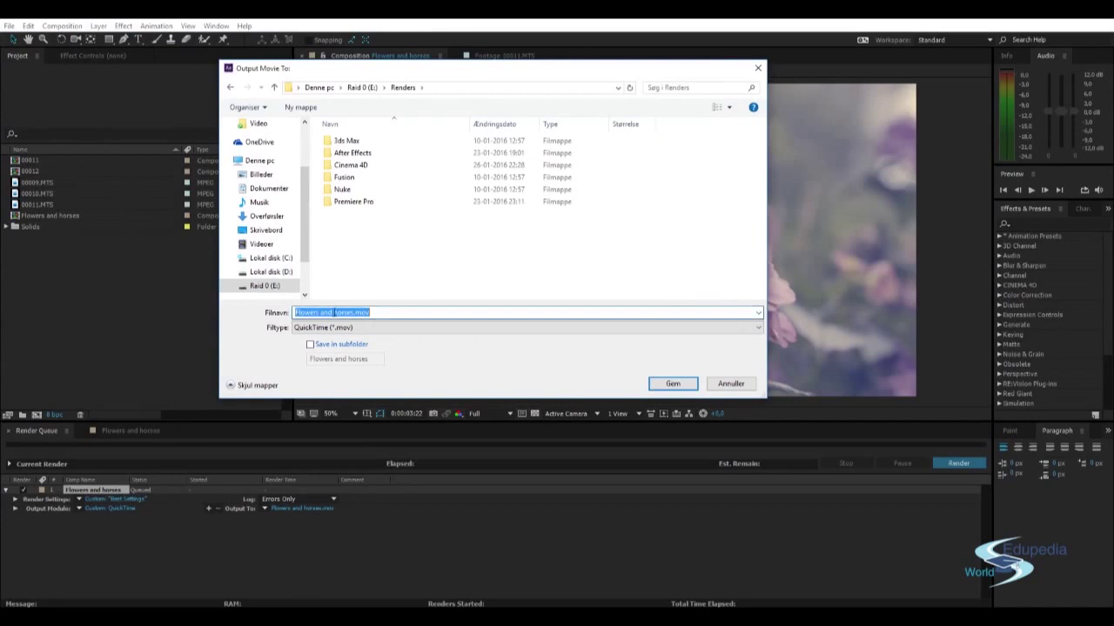
pyautogui.click(351, 311)
pyautogui.click(672, 384)
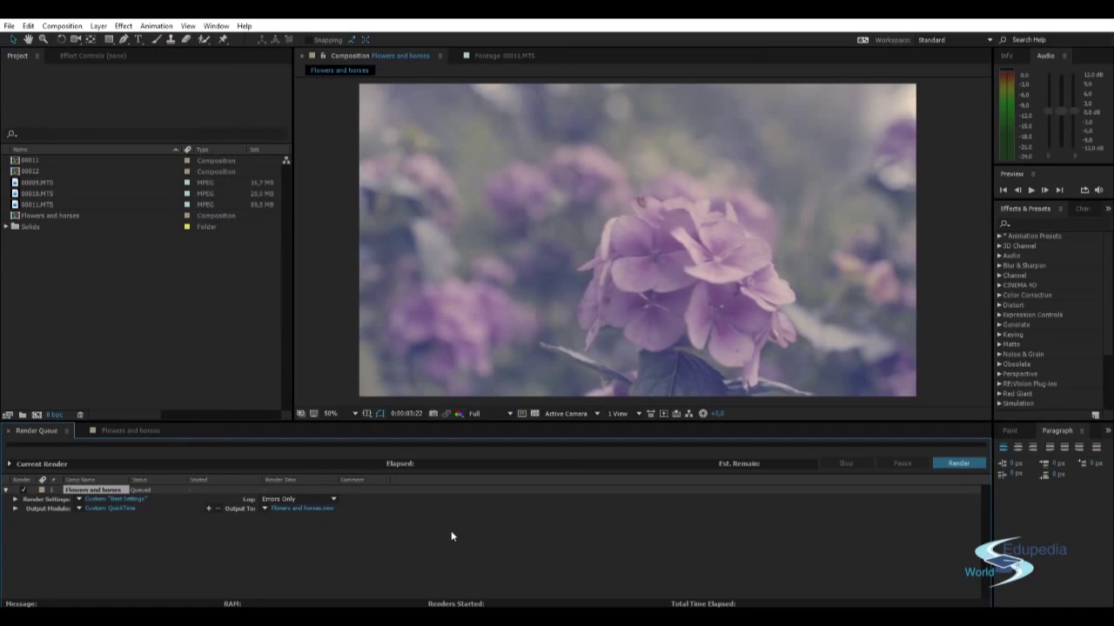
pyautogui.click(959, 464)
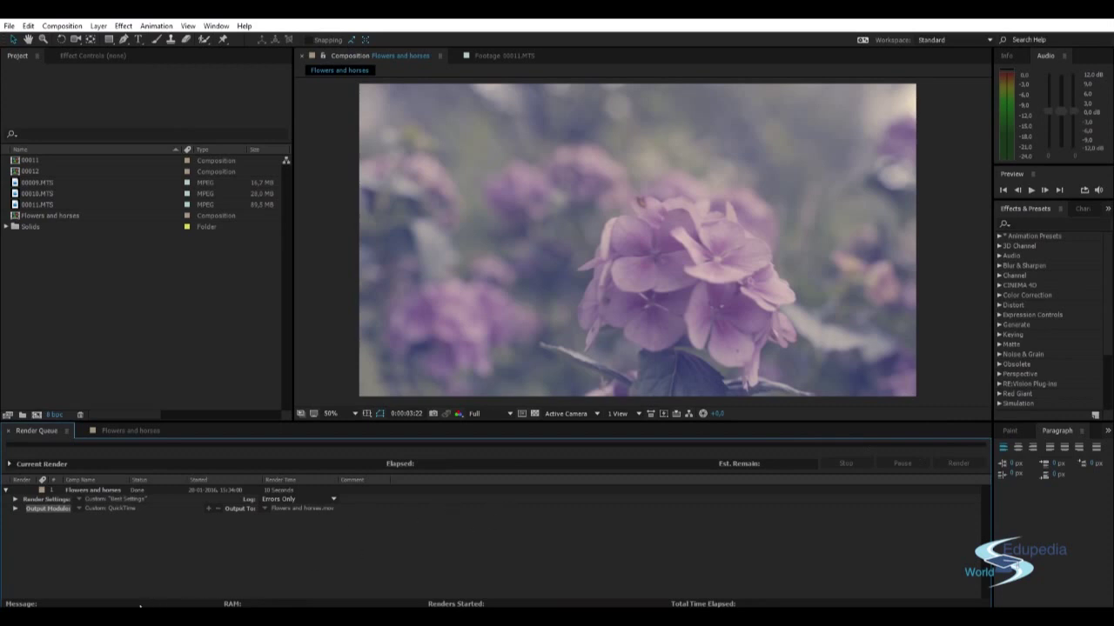
# Switch to File Explorer and locate Flowers and horses.mov in the Renders folder on Raid 0 (E:)
pyautogui.press('super')
pyautogui.click(77, 558)
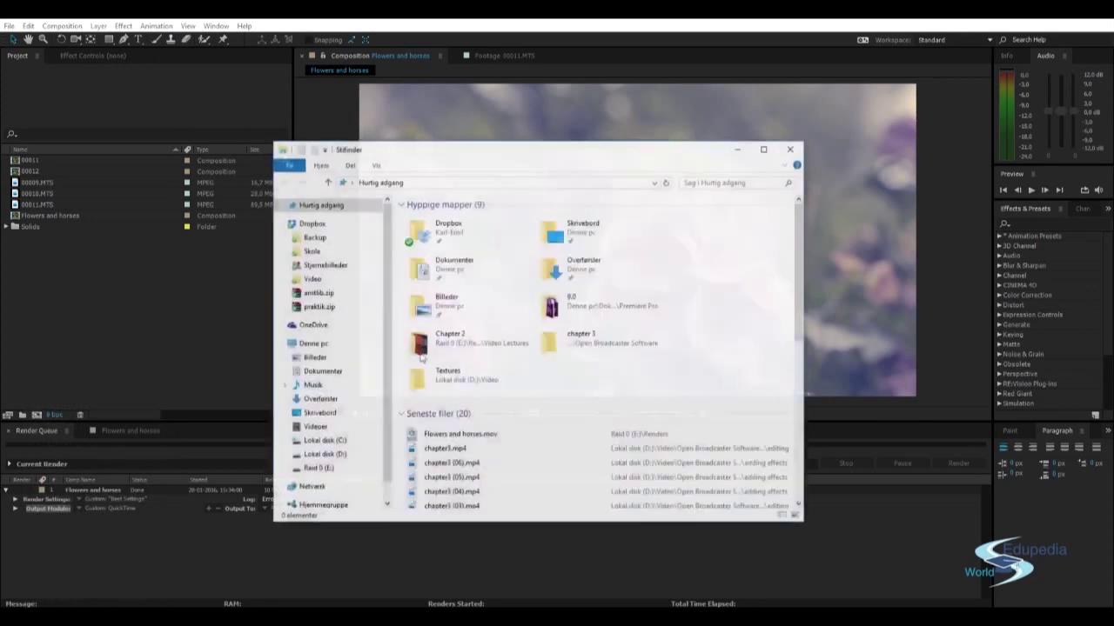
pyautogui.click(315, 469)
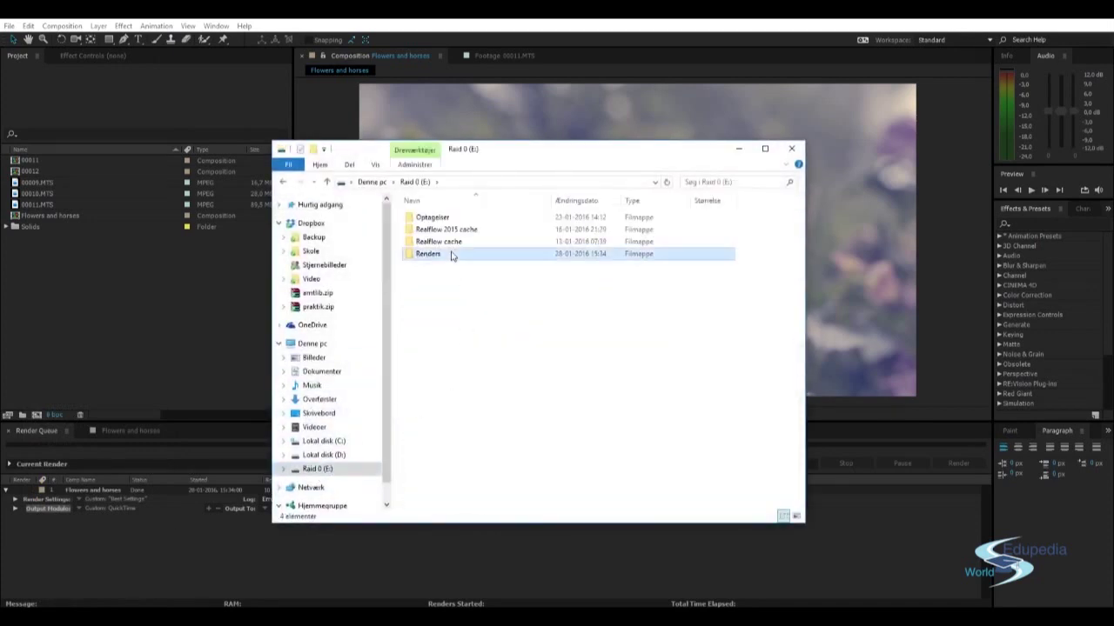
pyautogui.doubleClick(455, 254)
pyautogui.click(452, 293)
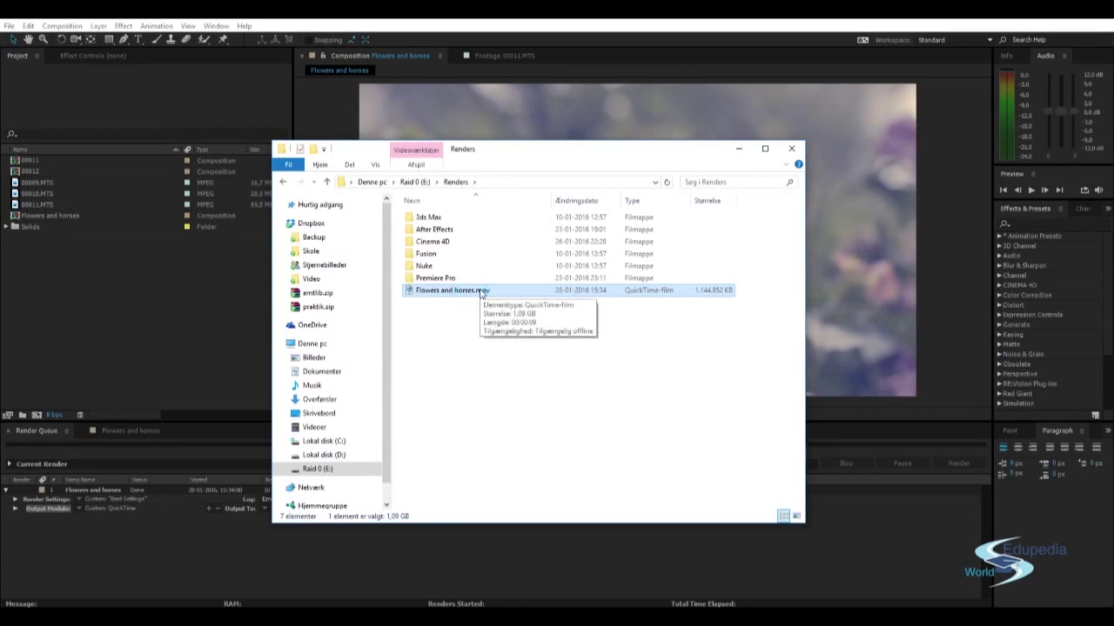
# Play Flowers and horses.mov in QuickTime Player and close the player
pyautogui.doubleClick(531, 293)
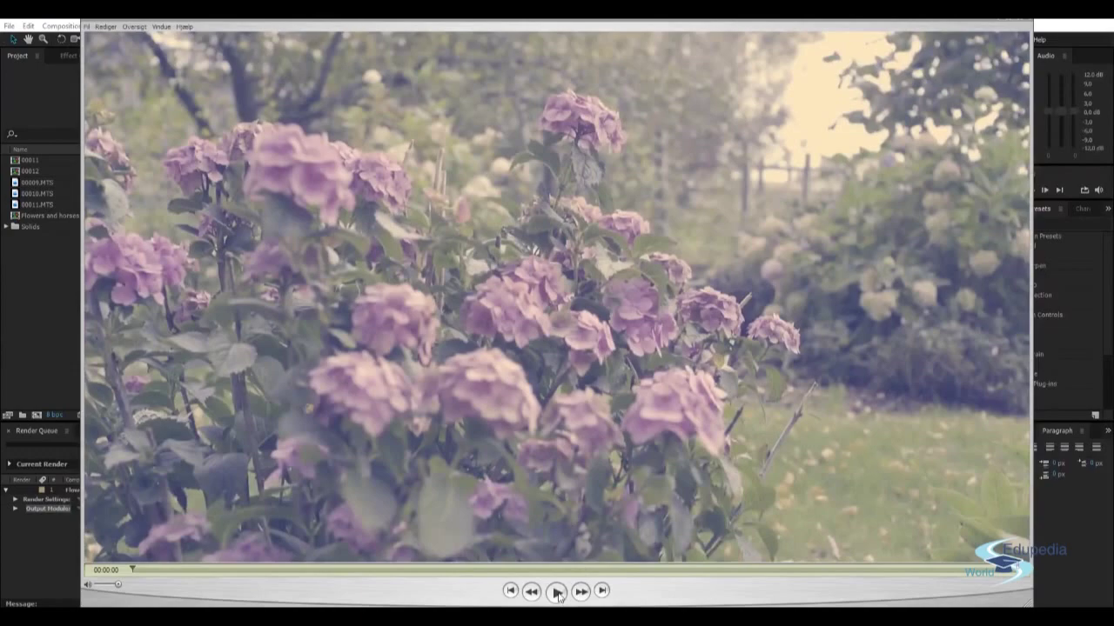
pyautogui.click(556, 593)
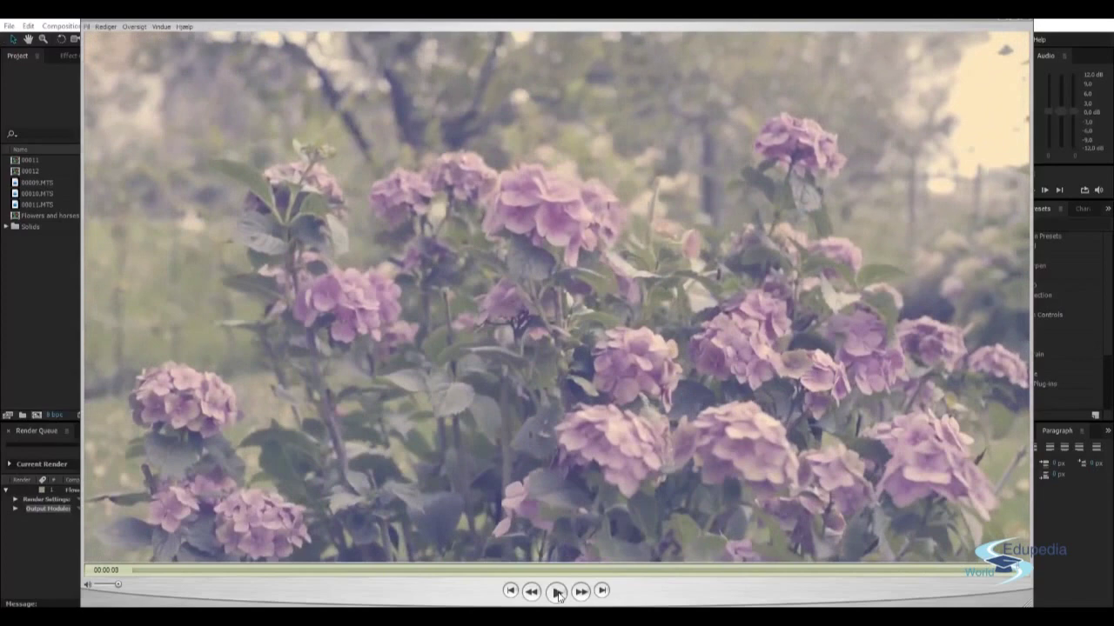
pyautogui.click(559, 595)
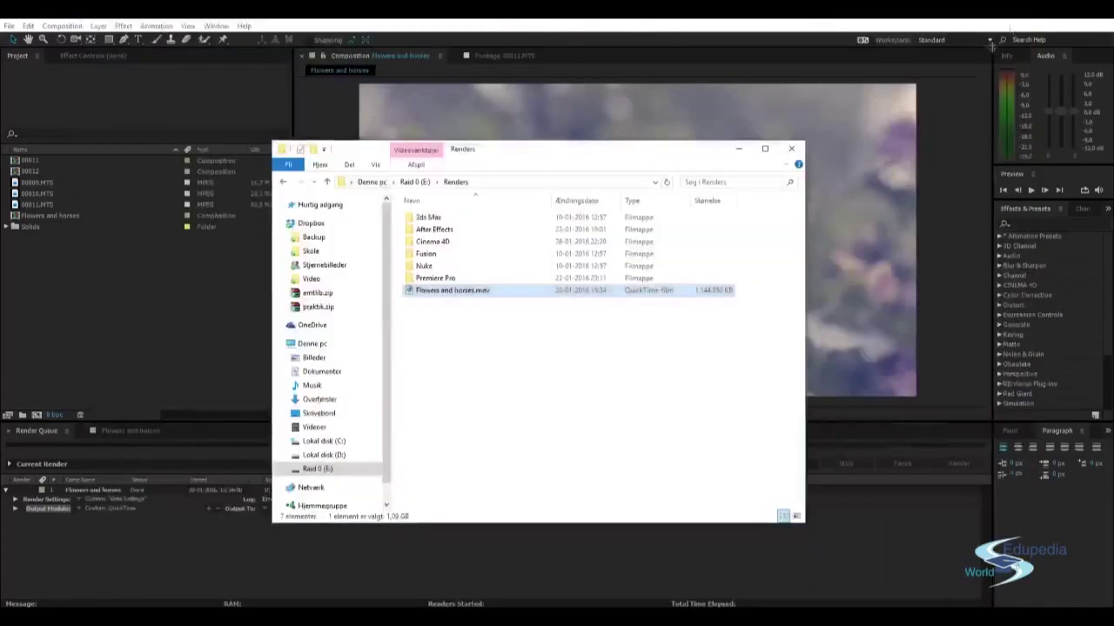
pyautogui.click(1022, 23)
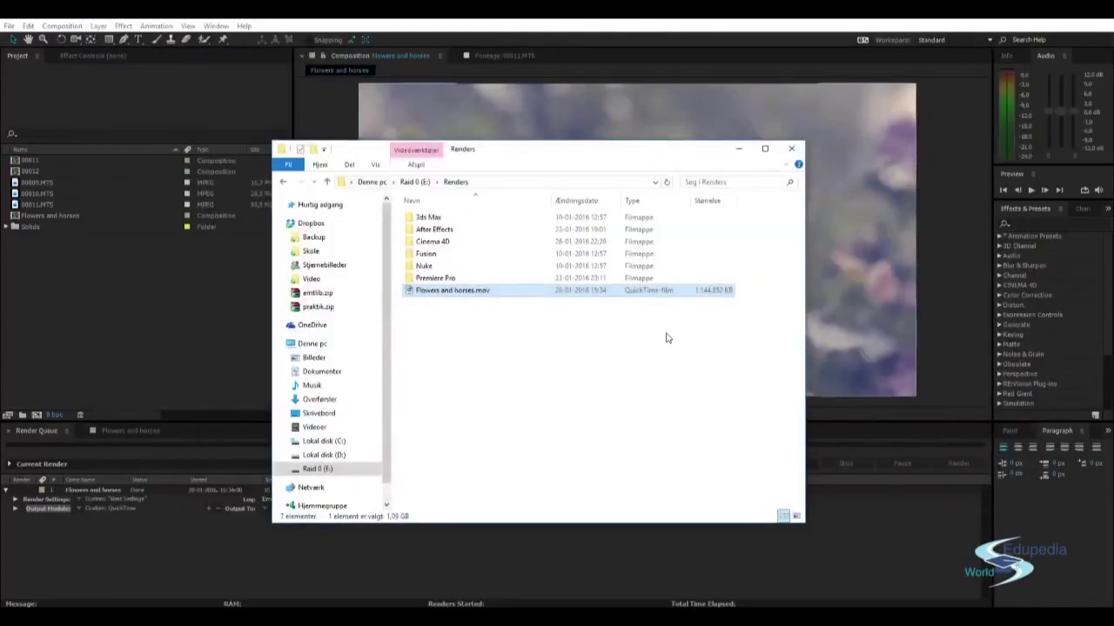
# Examine the detailed video properties of Flowers and horses.mov and close its properties without changes
pyautogui.rightClick(486, 293)
pyautogui.click(533, 509)
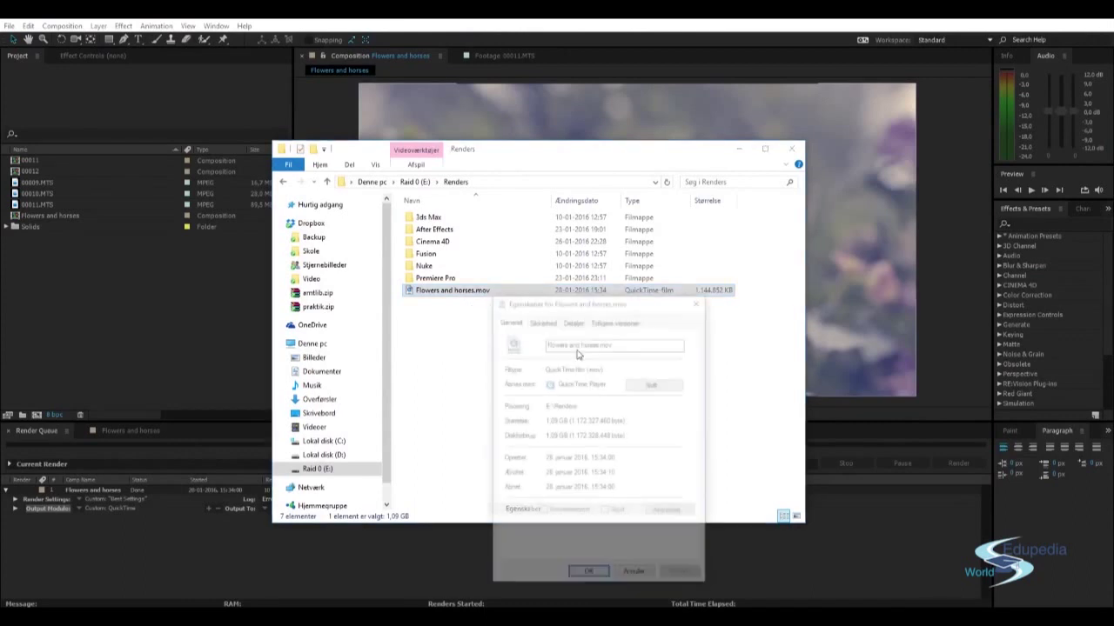
pyautogui.click(572, 318)
pyautogui.moveTo(570, 309); pyautogui.dragTo(558, 253)
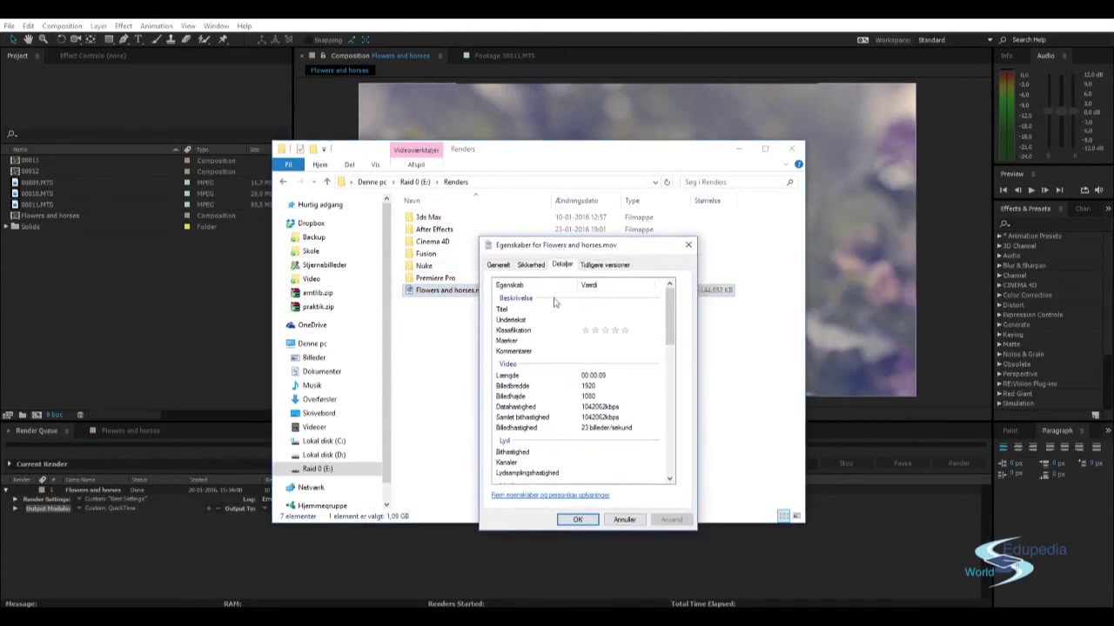
pyautogui.click(624, 519)
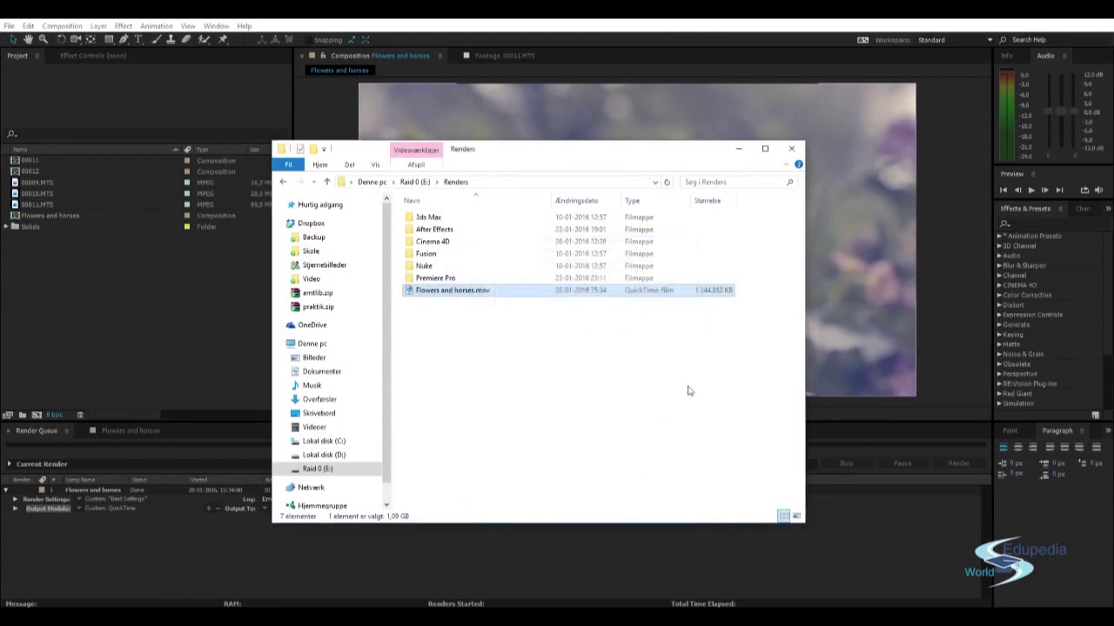
pyautogui.click(708, 306)
pyautogui.click(702, 296)
pyautogui.click(649, 332)
pyautogui.click(451, 293)
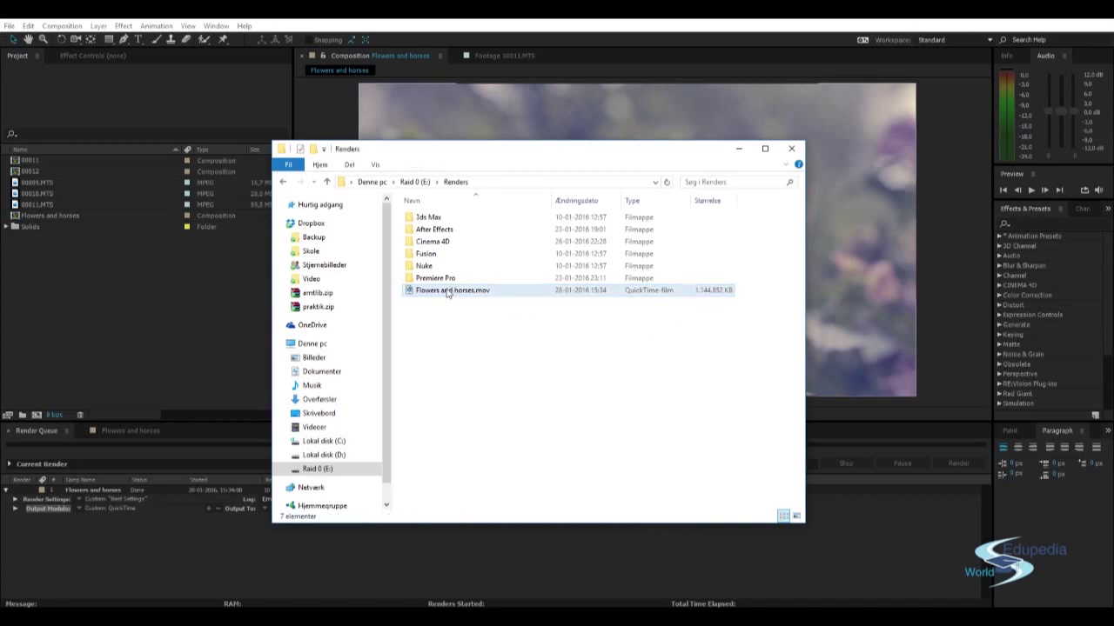
pyautogui.click(505, 346)
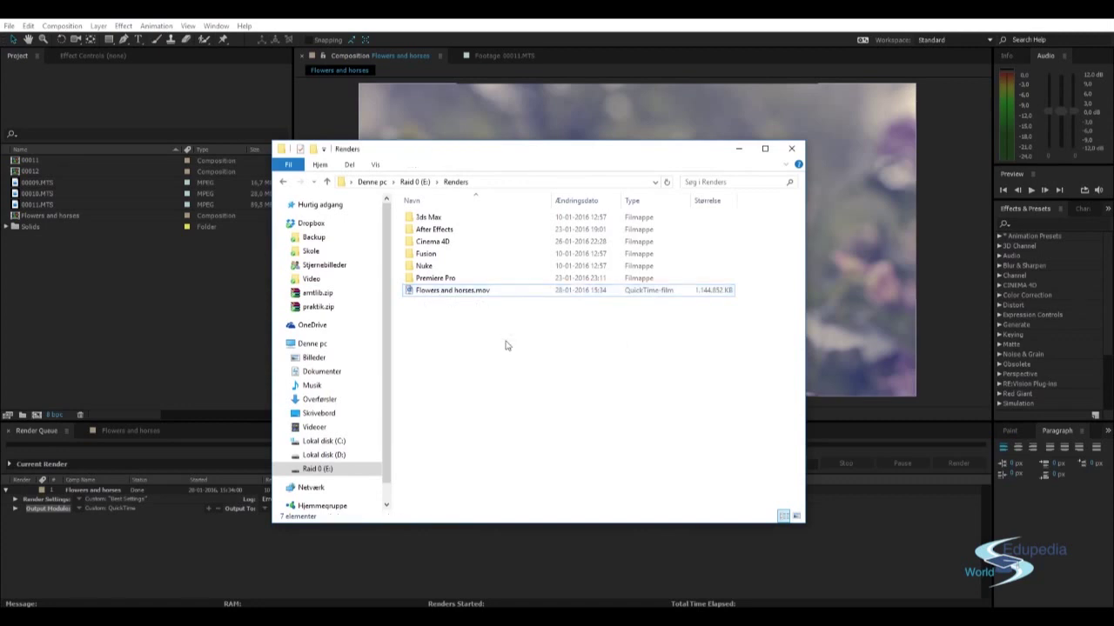
pyautogui.click(451, 293)
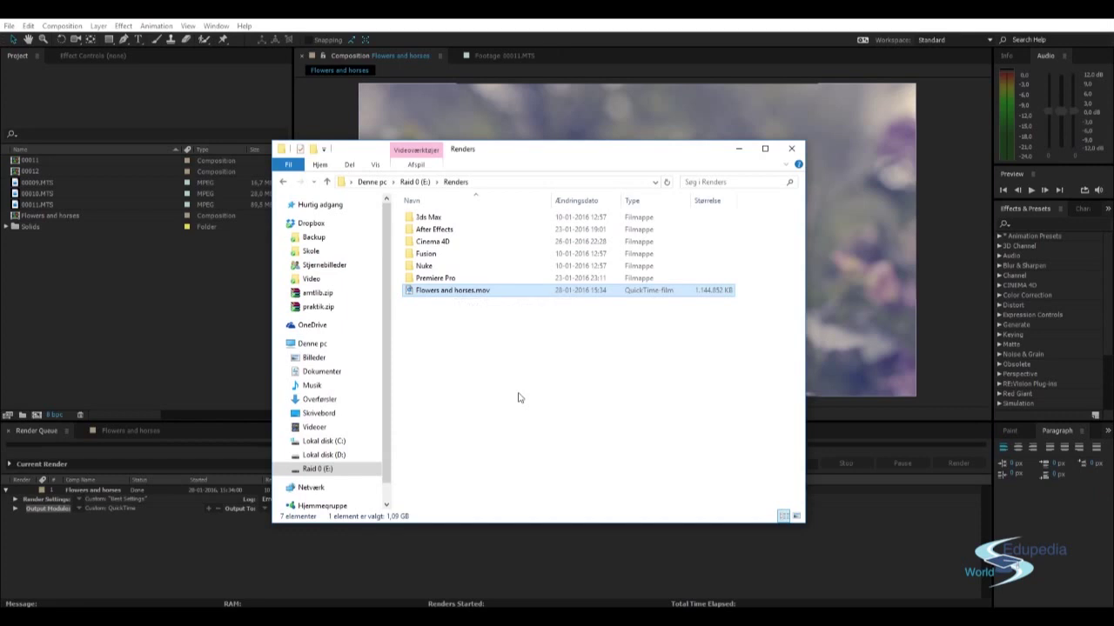
# Switch to HandBrake and arrange its window beside the Renders folder so the movie file stays reachable
pyautogui.press('super')
pyautogui.write('handbrake')
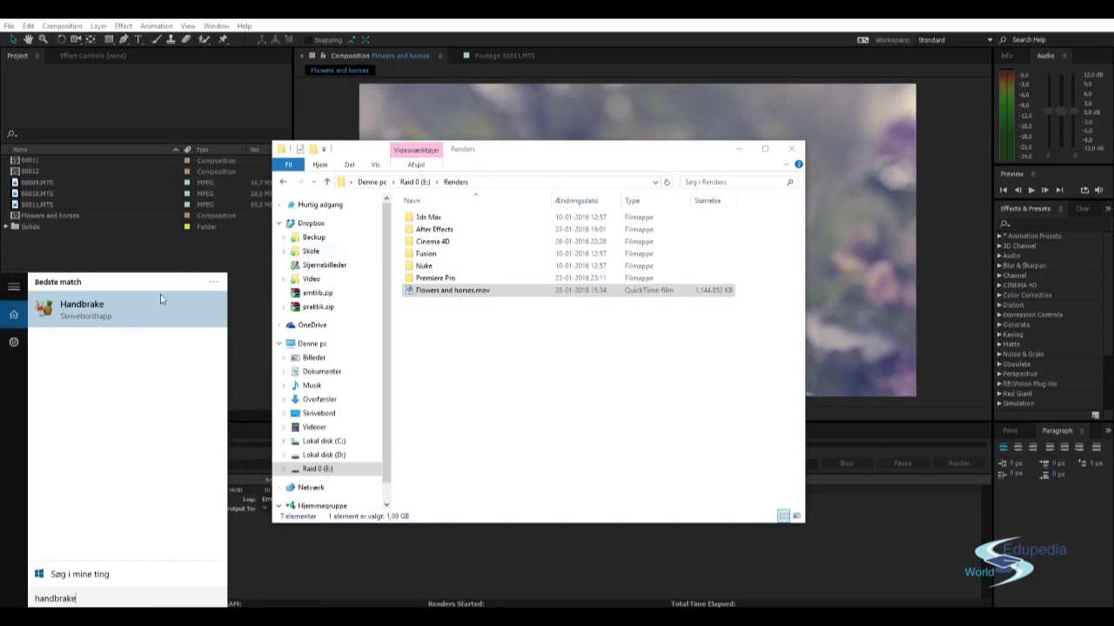
pyautogui.click(87, 308)
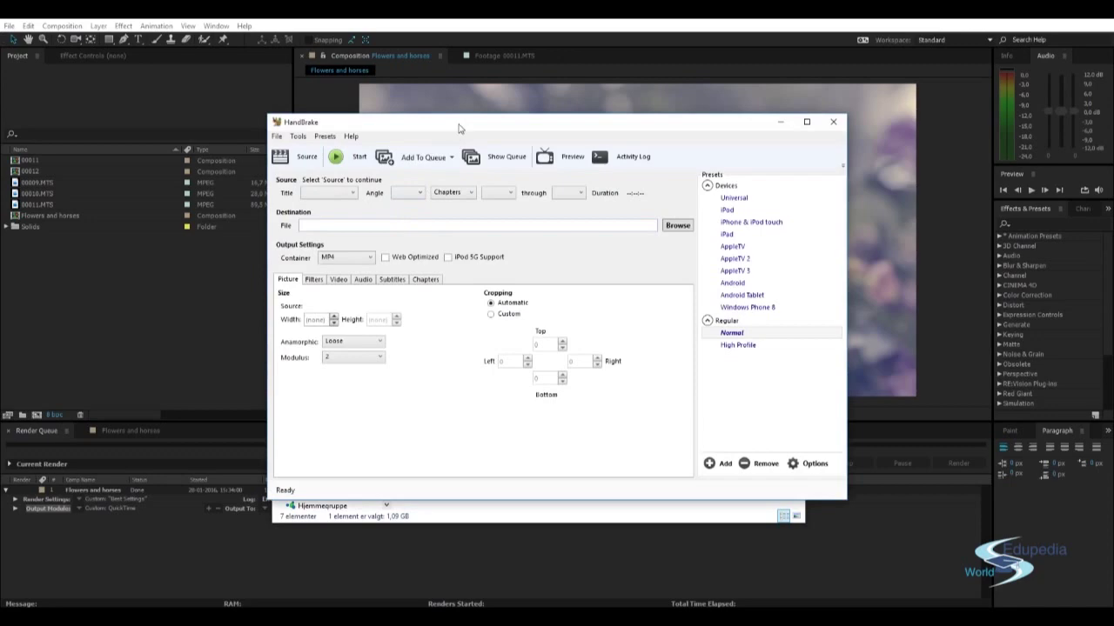
pyautogui.moveTo(480, 123); pyautogui.dragTo(692, 76)
pyautogui.moveTo(491, 153); pyautogui.dragTo(265, 167)
pyautogui.moveTo(643, 74); pyautogui.dragTo(629, 100)
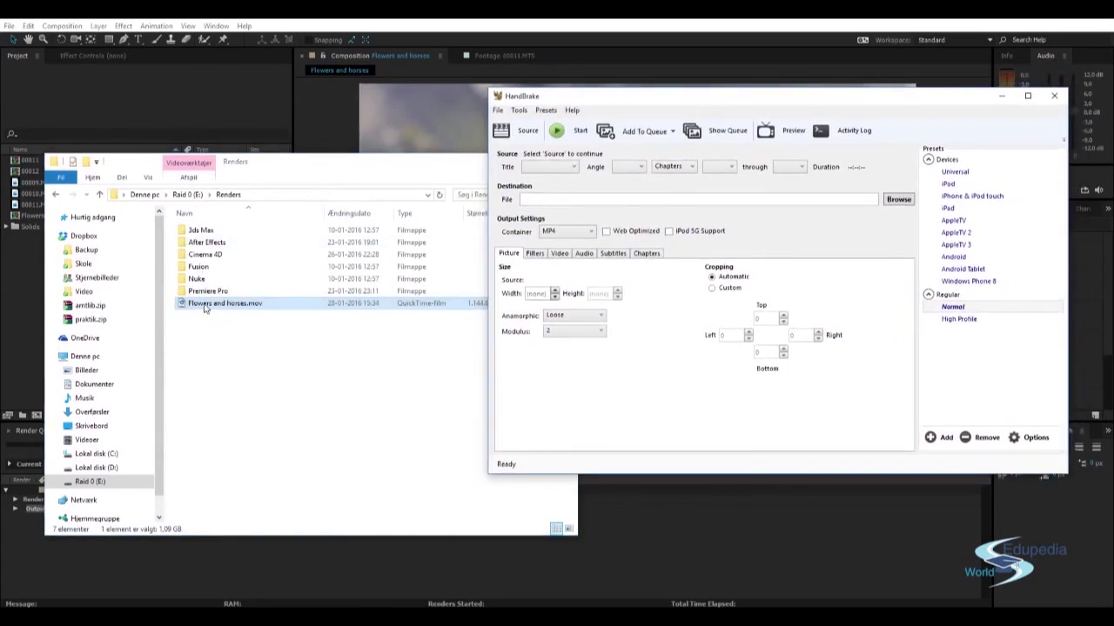
# Load Flowers and horses.mov from the Renders folder as the source video in HandBrake
pyautogui.click(400, 158)
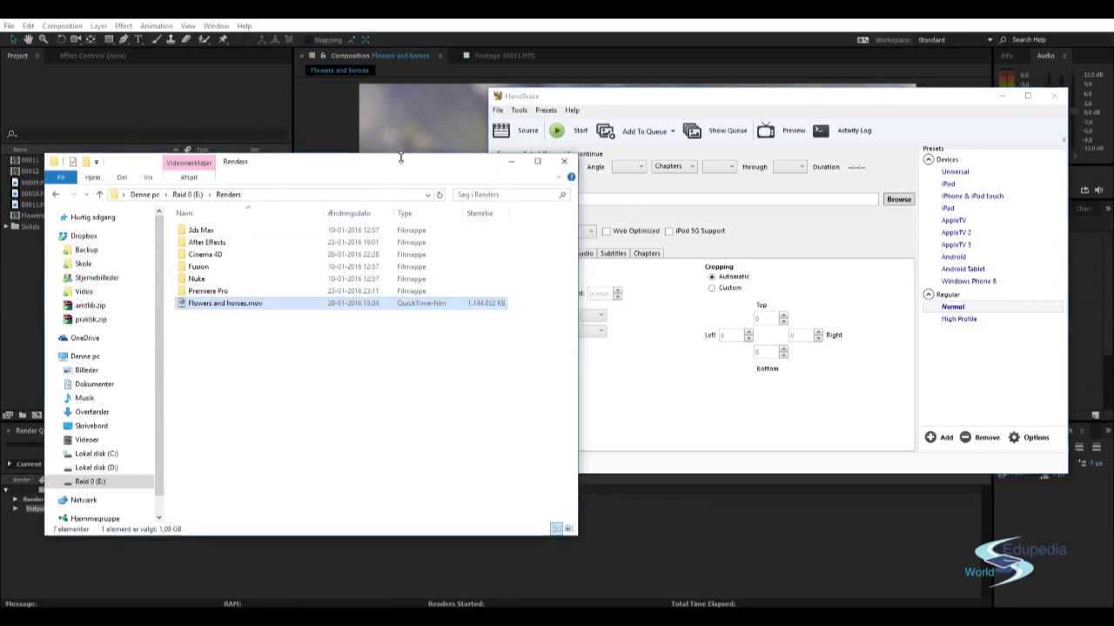
pyautogui.moveTo(401, 159); pyautogui.dragTo(394, 137)
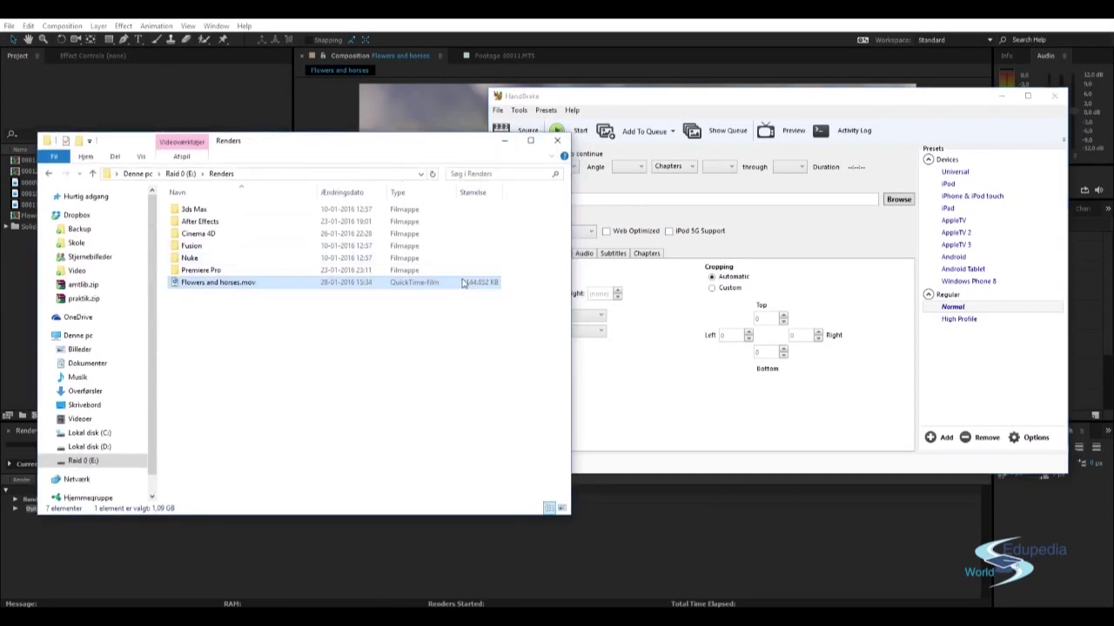
pyautogui.moveTo(613, 100)
pyautogui.mouseDown()
pyautogui.moveTo(621, 109)
pyautogui.moveTo(607, 112)
pyautogui.mouseUp()
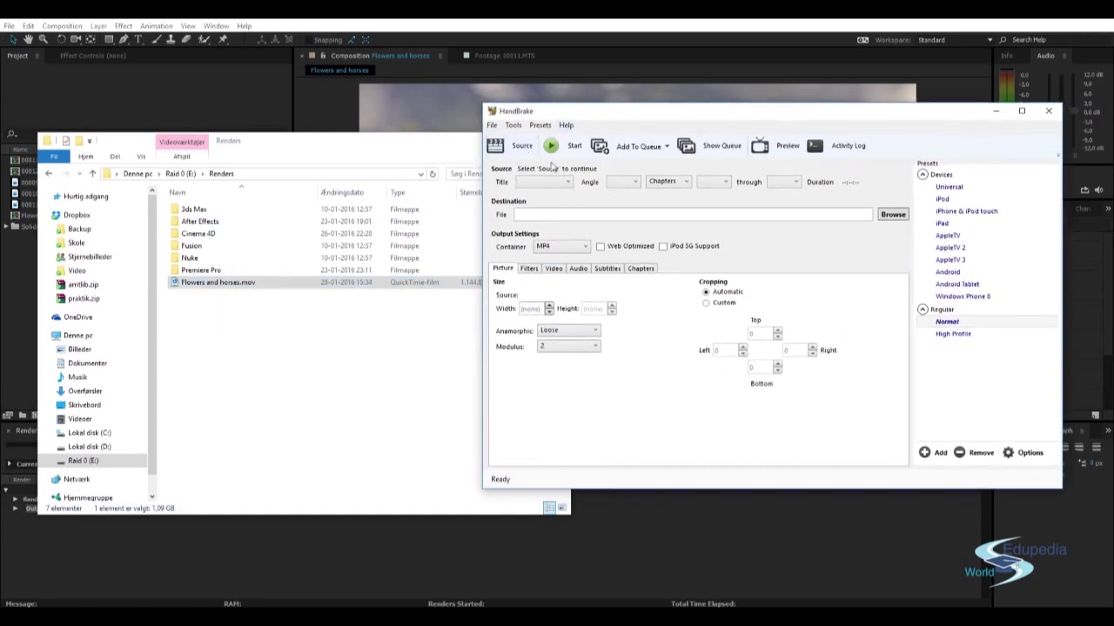
pyautogui.moveTo(213, 289)
pyautogui.mouseDown()
pyautogui.moveTo(348, 273)
pyautogui.moveTo(397, 222)
pyautogui.moveTo(227, 289)
pyautogui.mouseUp()
pyautogui.moveTo(527, 209); pyautogui.dragTo(542, 183)
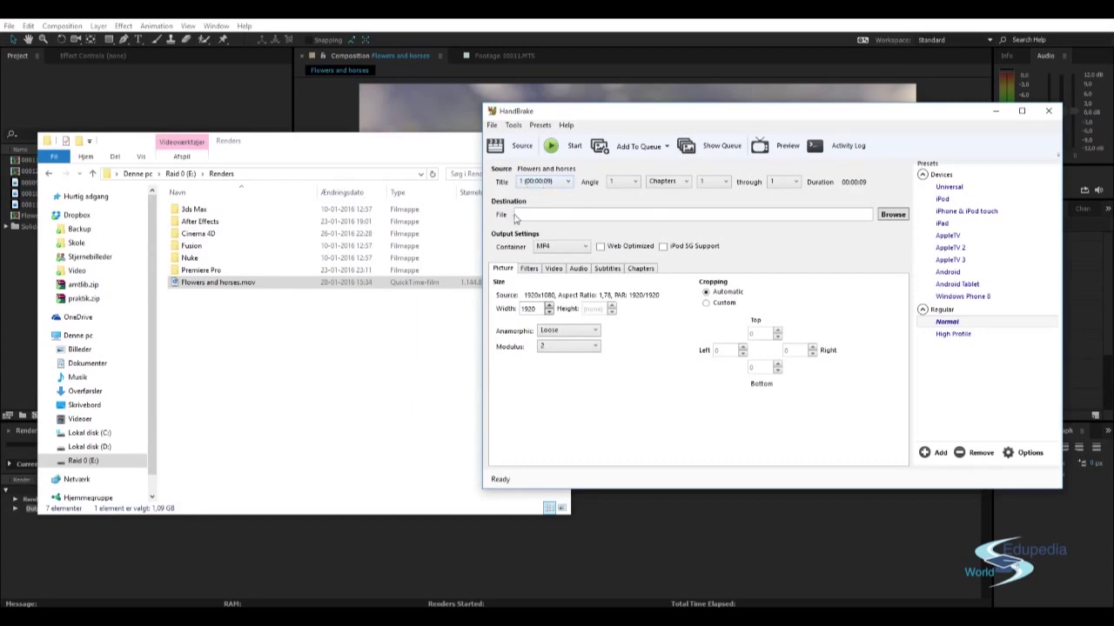
# Set the conversion's destination to Flowers and horses.mp4 in the Renders folder on Raid 0 (E:)
pyautogui.click(890, 215)
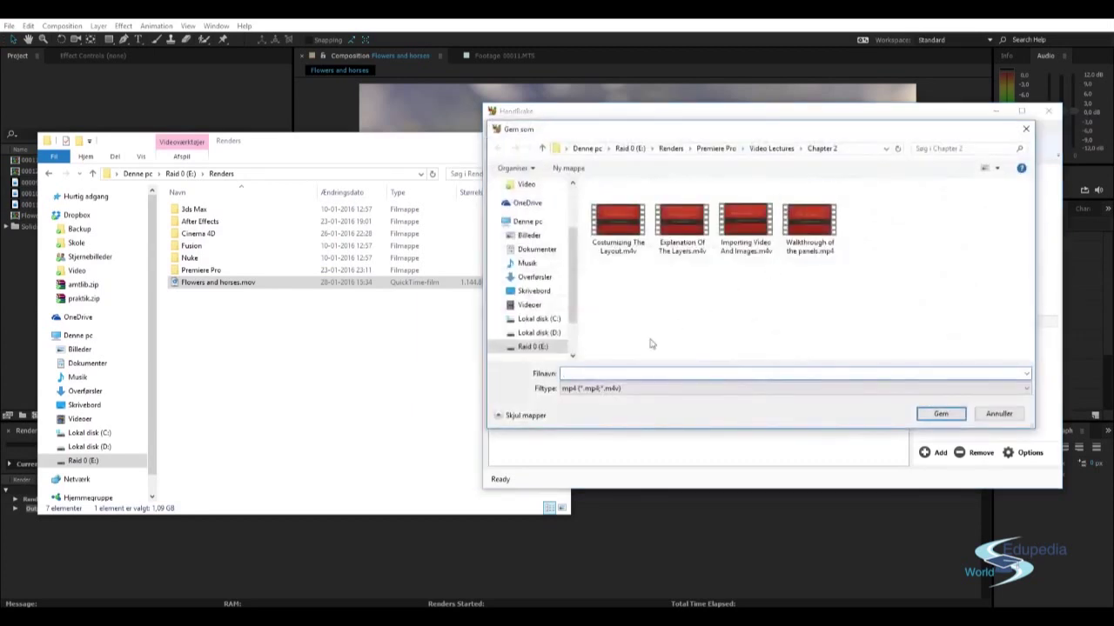
pyautogui.click(537, 347)
pyautogui.doubleClick(624, 238)
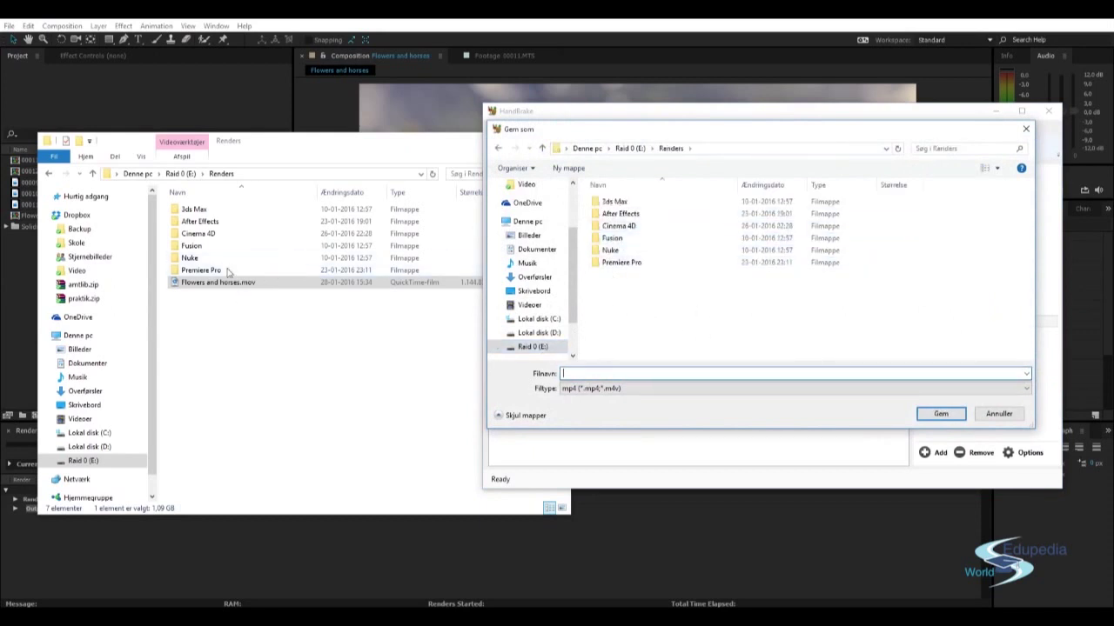
pyautogui.write('Flo')
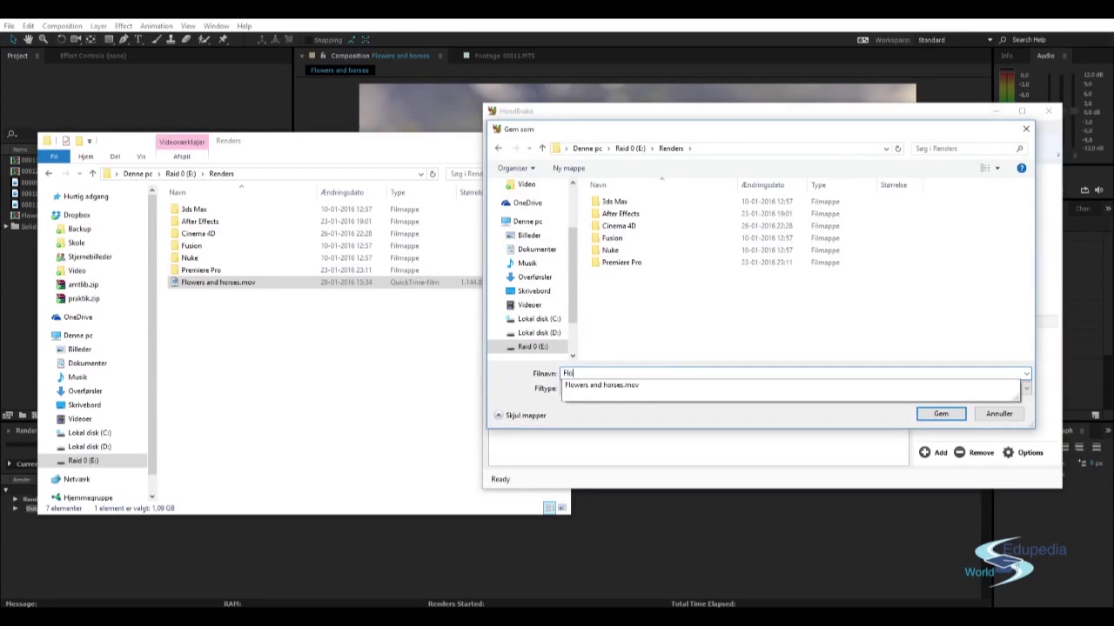
pyautogui.press('Down')
pyautogui.press('BackSpace')
pyautogui.press('BackSpace')
pyautogui.press('BackSpace')
pyautogui.press('Return')
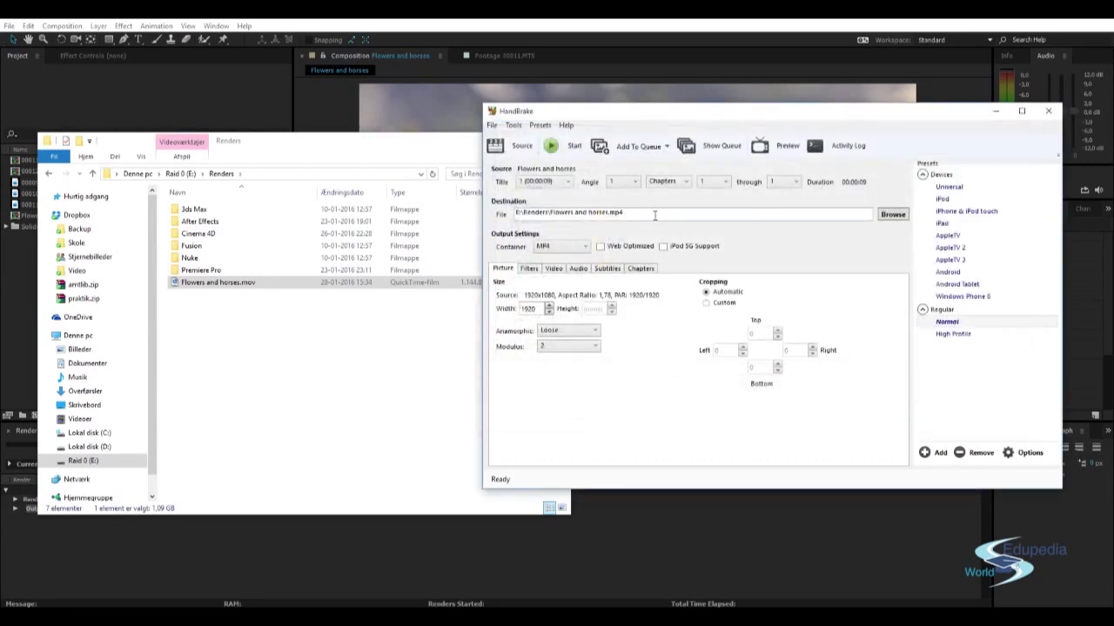
# Encode the movie to MP4 with the Normal preset and close HandBrake when the encode finishes
pyautogui.click(558, 146)
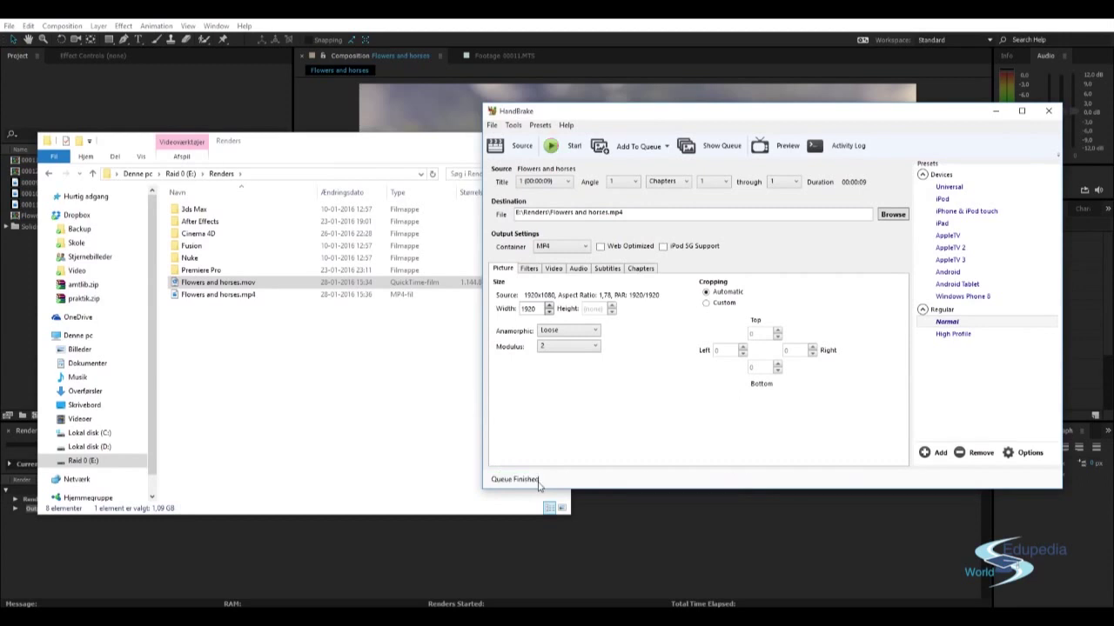
pyautogui.click(1049, 110)
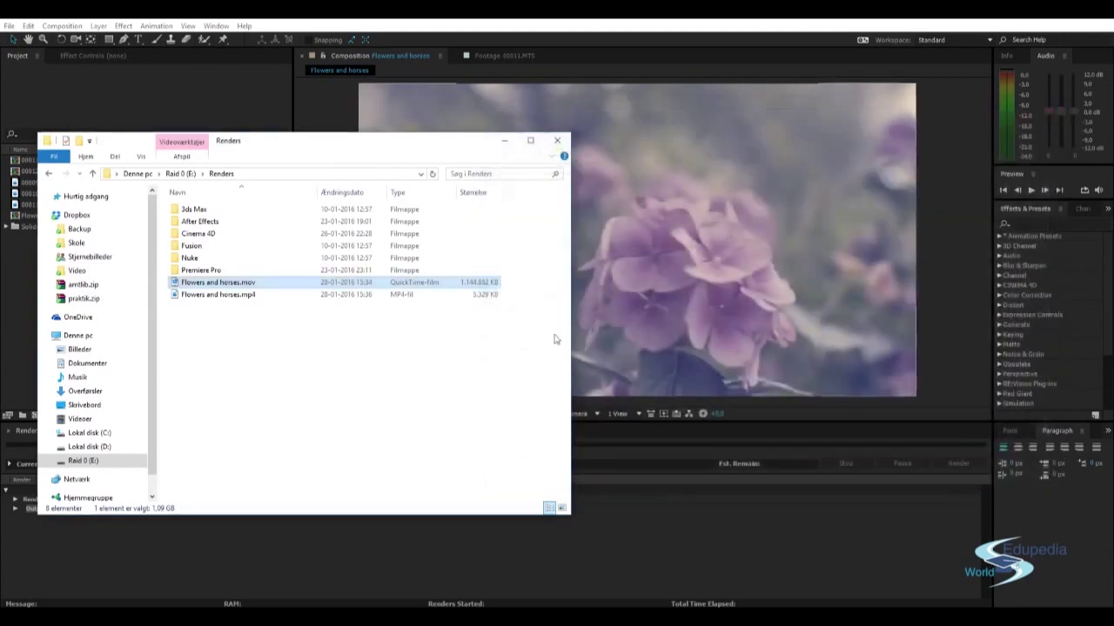
# Open the converted Flowers and horses.mp4 for playback from the Renders folder
pyautogui.click(203, 297)
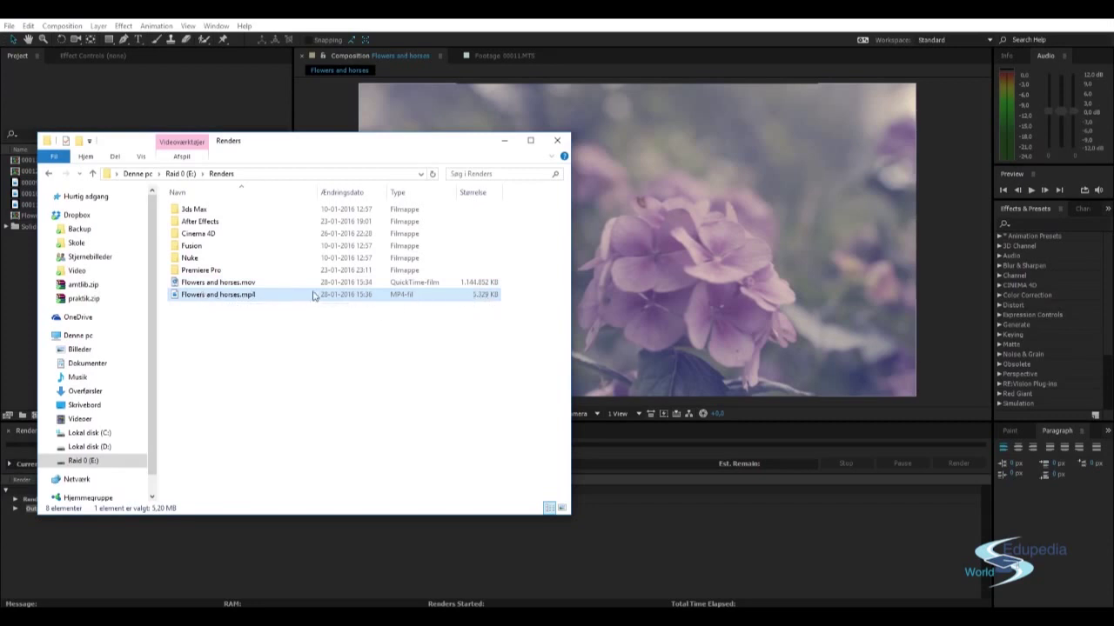
pyautogui.doubleClick(235, 294)
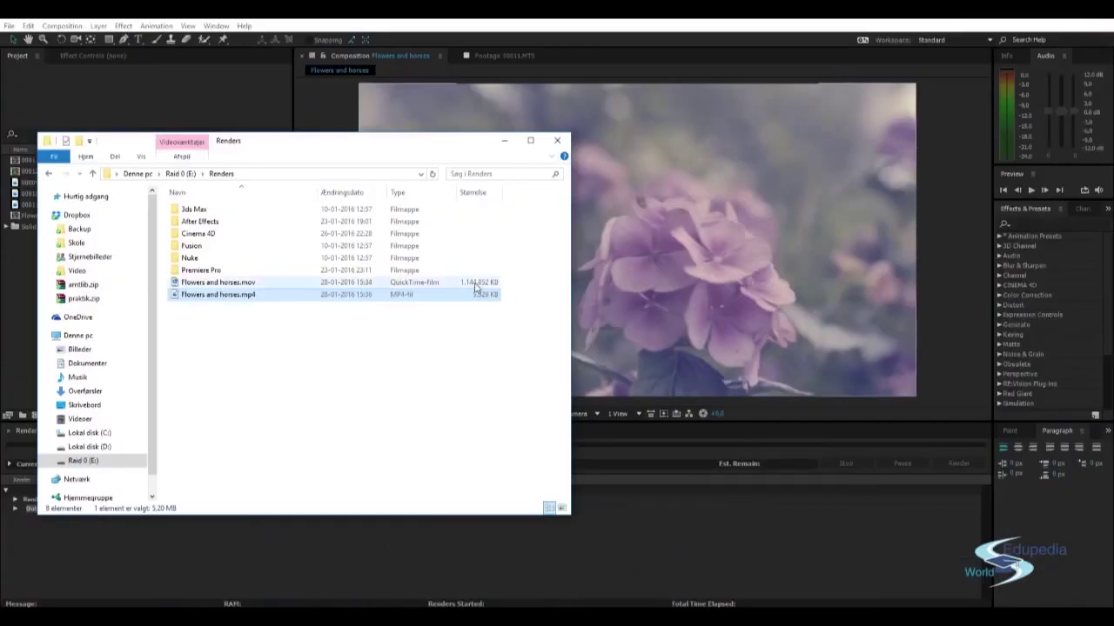
# Compare the file sizes of Flowers and horses.mov and Flowers and horses.mp4 in the Renders folder
pyautogui.click(475, 288)
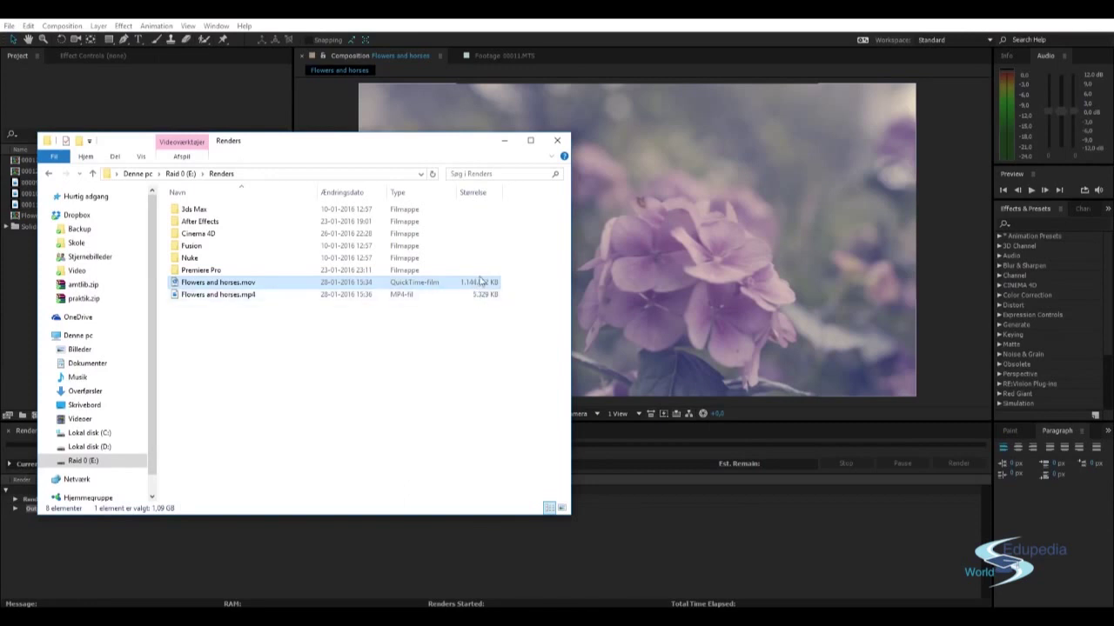
pyautogui.click(455, 297)
pyautogui.click(455, 288)
pyautogui.click(277, 296)
pyautogui.click(244, 283)
pyautogui.click(230, 296)
pyautogui.click(241, 283)
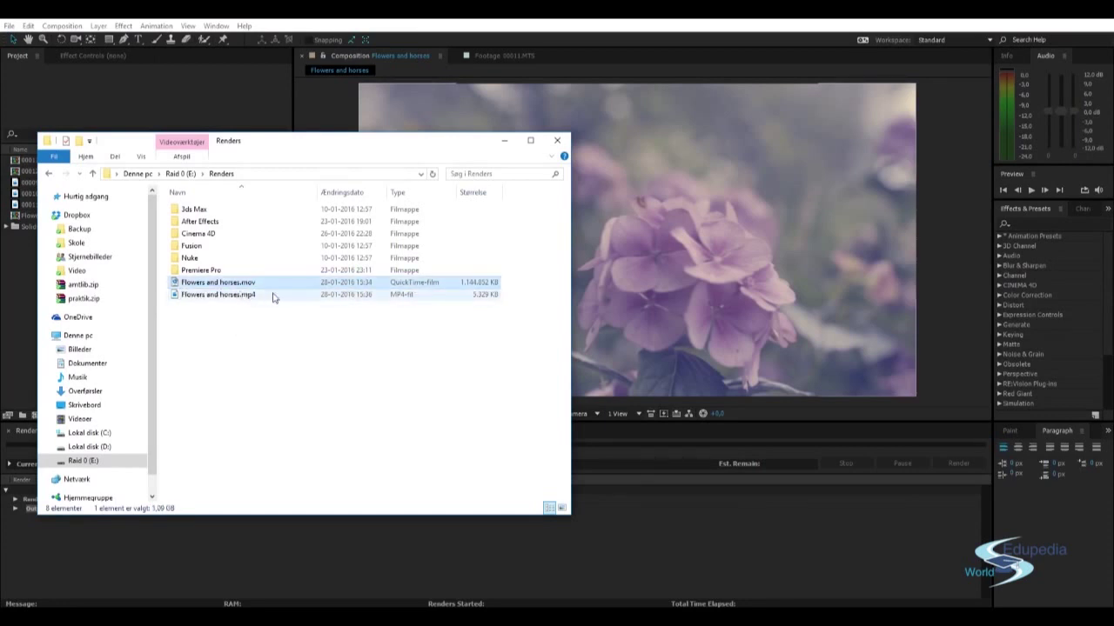
pyautogui.click(258, 297)
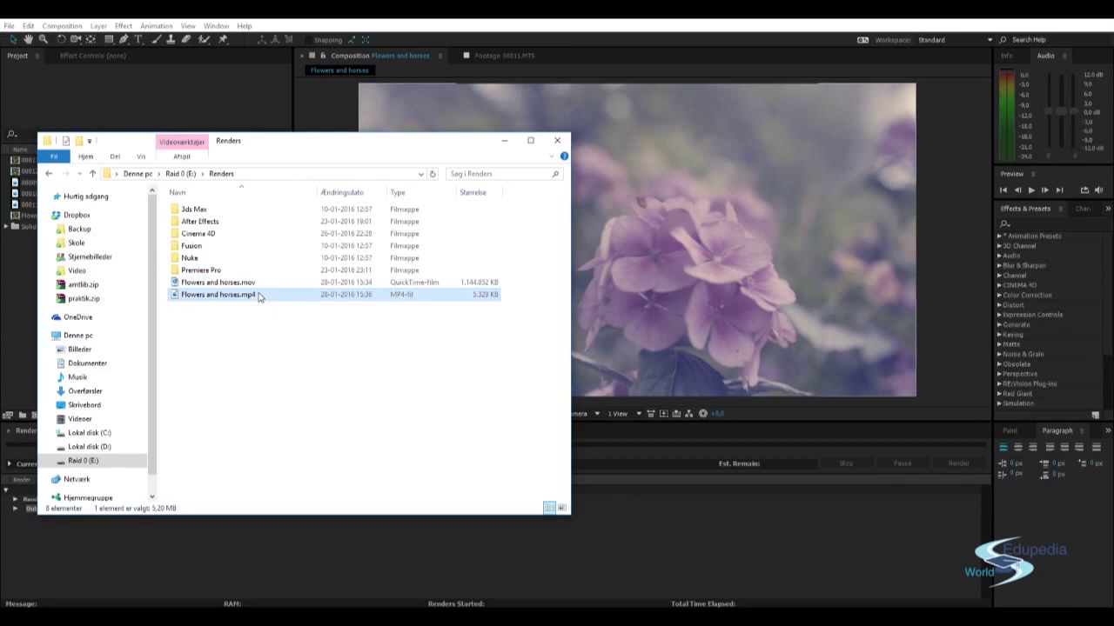
pyautogui.moveTo(270, 298)
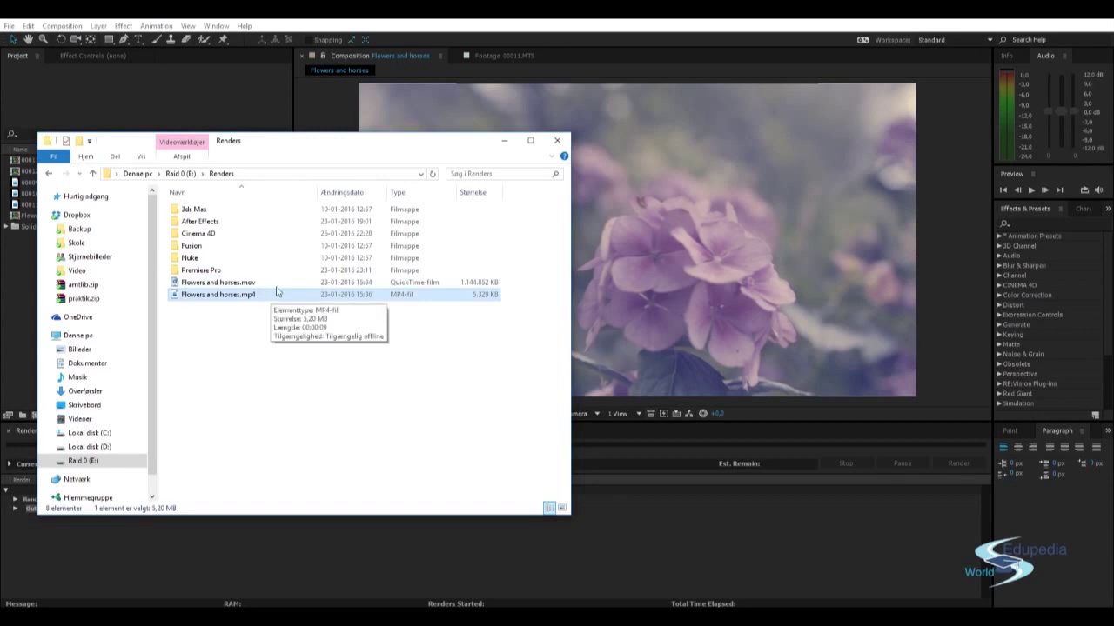
pyautogui.click(275, 334)
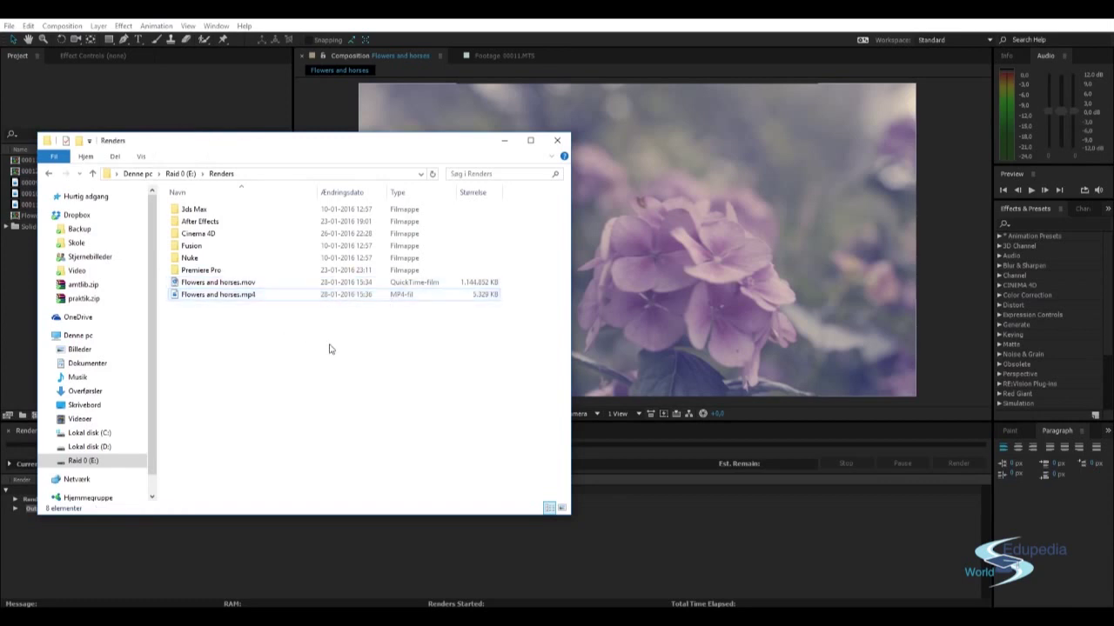
pyautogui.click(273, 295)
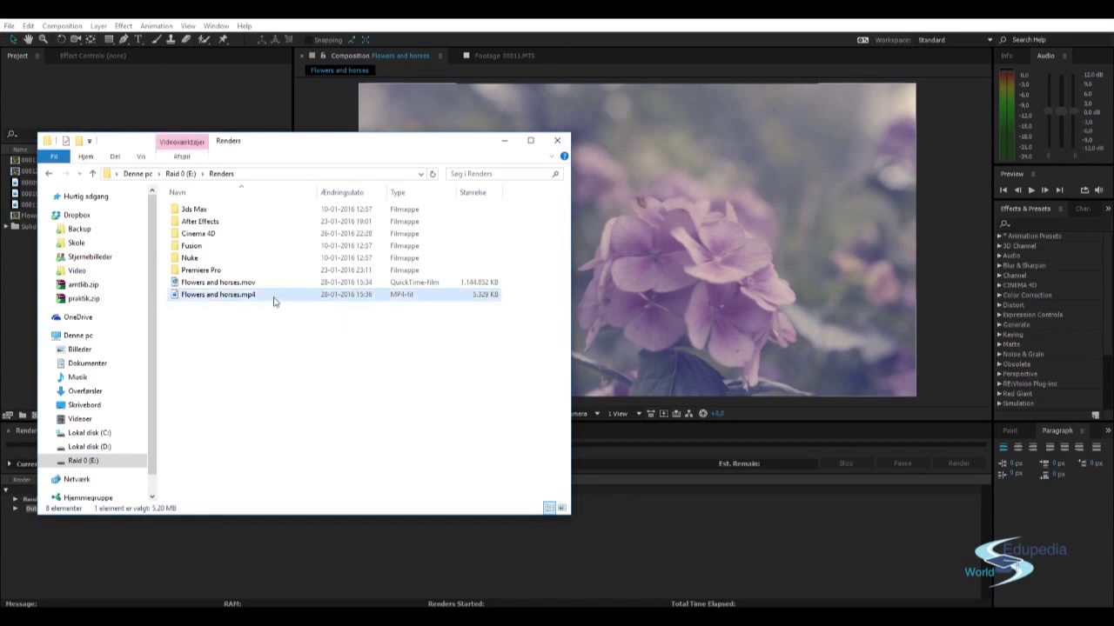
pyautogui.click(271, 284)
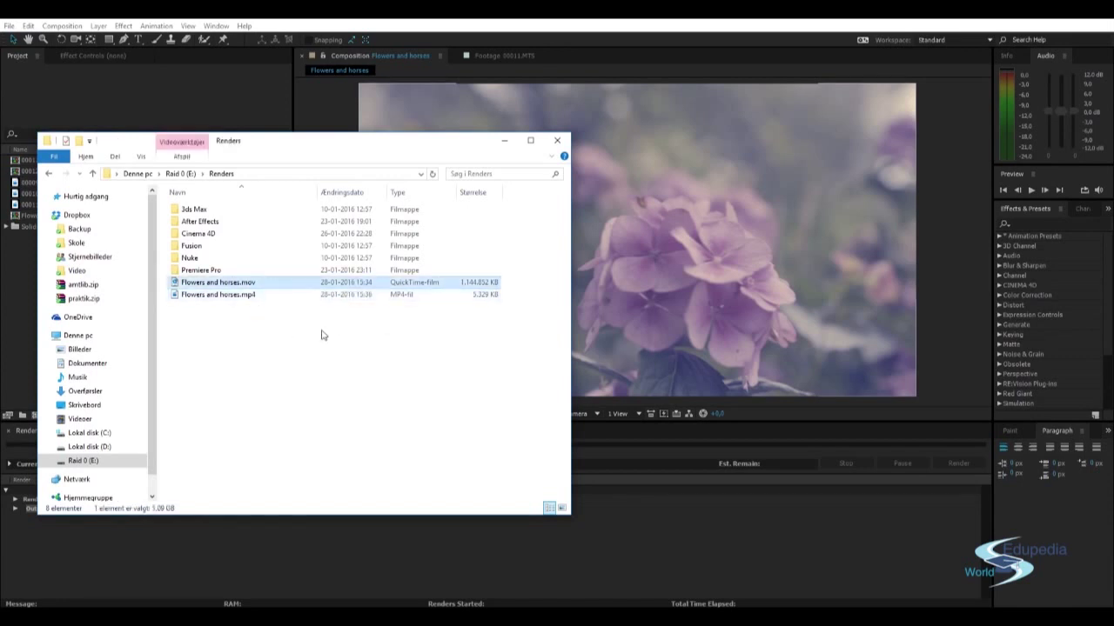
# Permanently delete Flowers and horses.mov from the Renders folder
pyautogui.moveTo(271, 287)
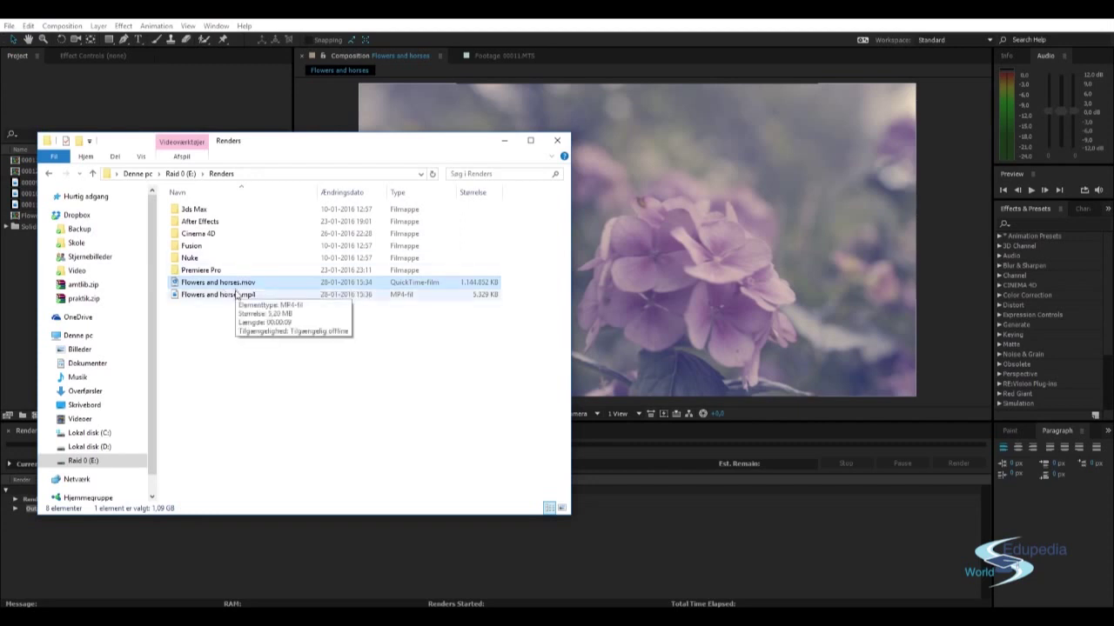
pyautogui.moveTo(209, 293)
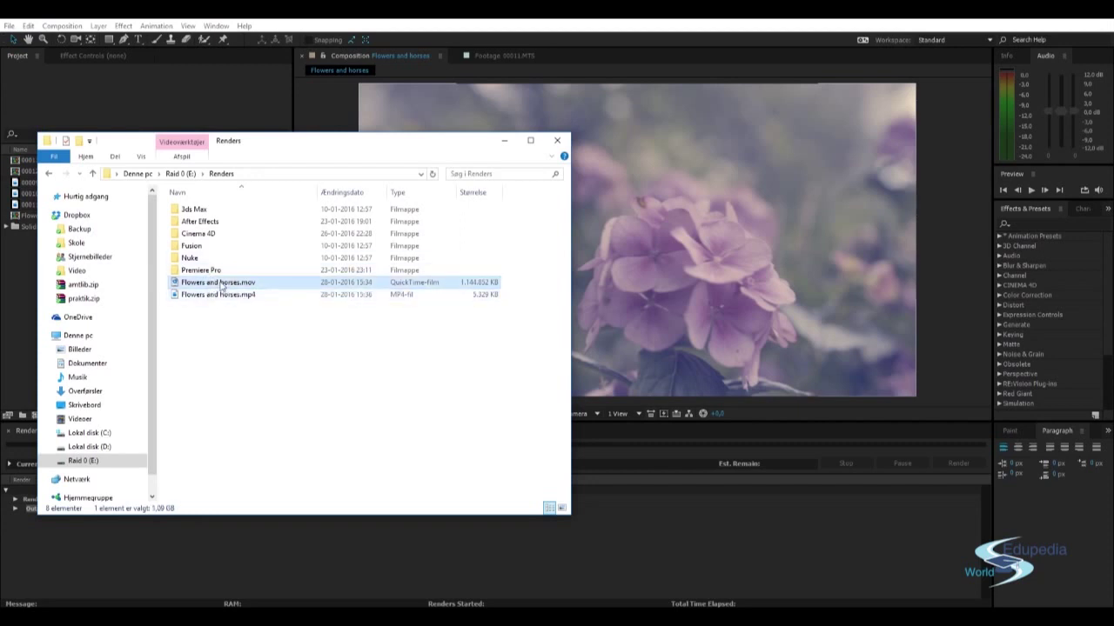
pyautogui.hotkey('shift', 'Delete')
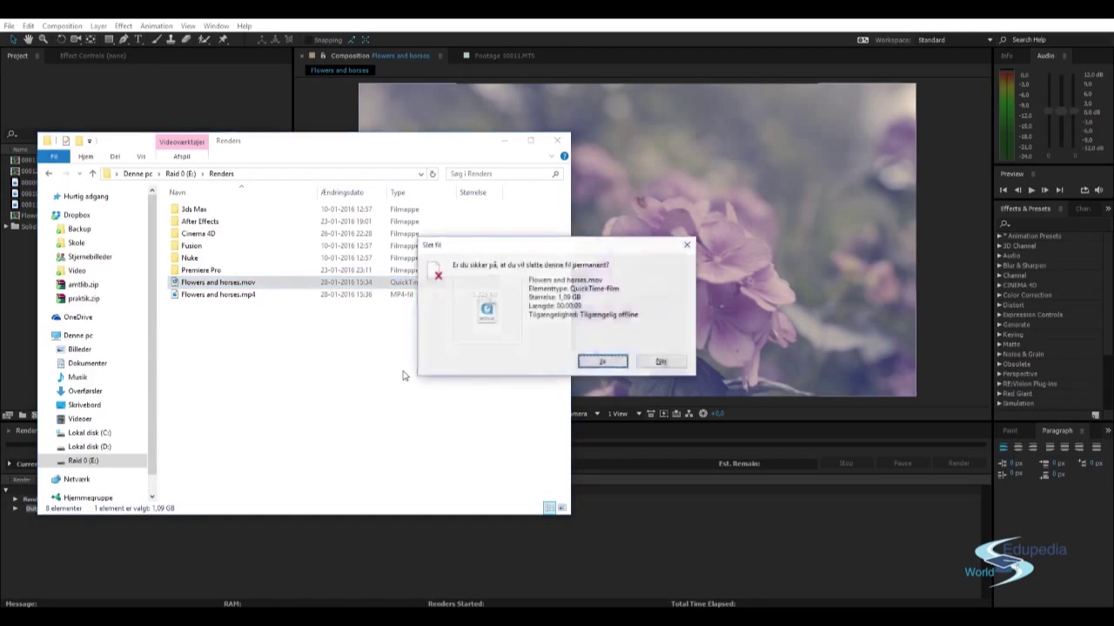
pyautogui.press('Return')
# Play the remaining Flowers and horses.mp4 in a reduced window and close the player when it ends
pyautogui.click(218, 284)
pyautogui.doubleClick(217, 284)
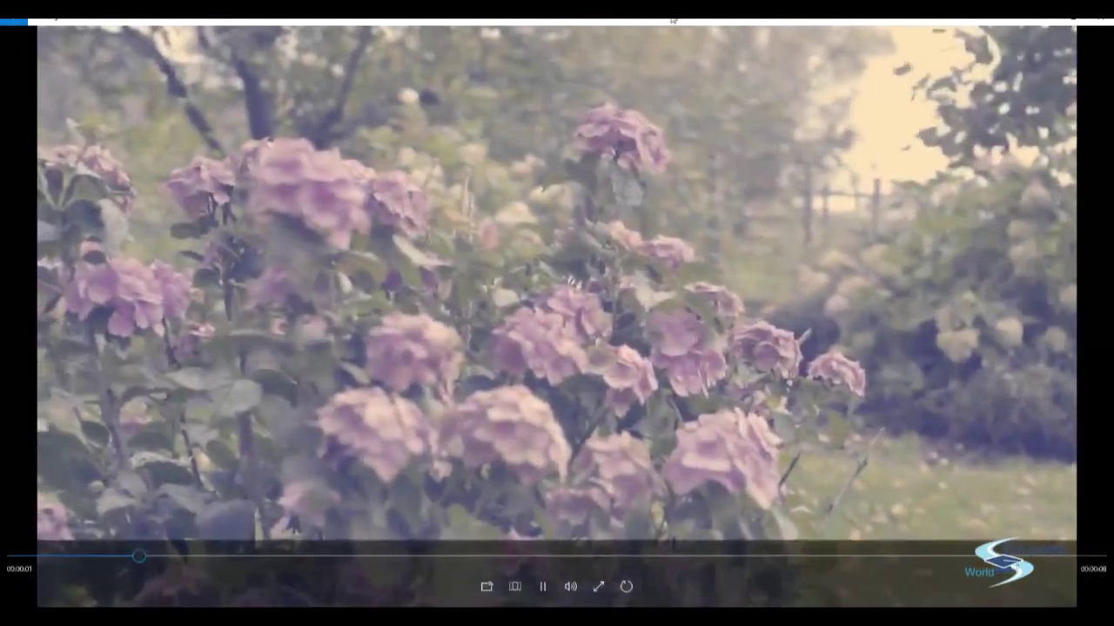
pyautogui.doubleClick(655, 52)
pyautogui.moveTo(655, 52); pyautogui.dragTo(548, 83)
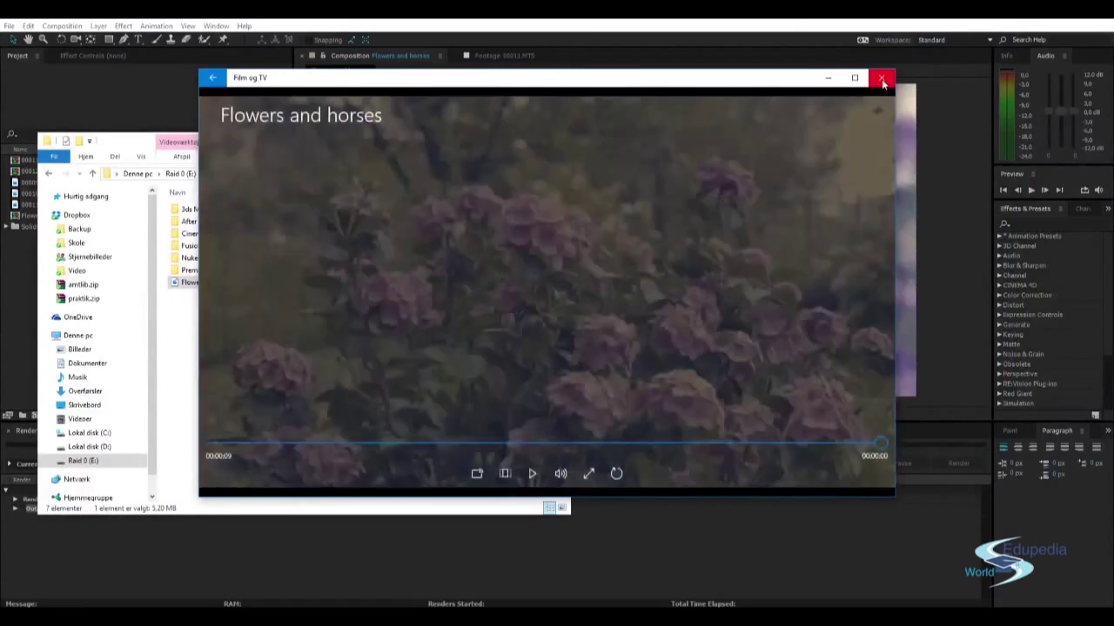
pyautogui.click(883, 79)
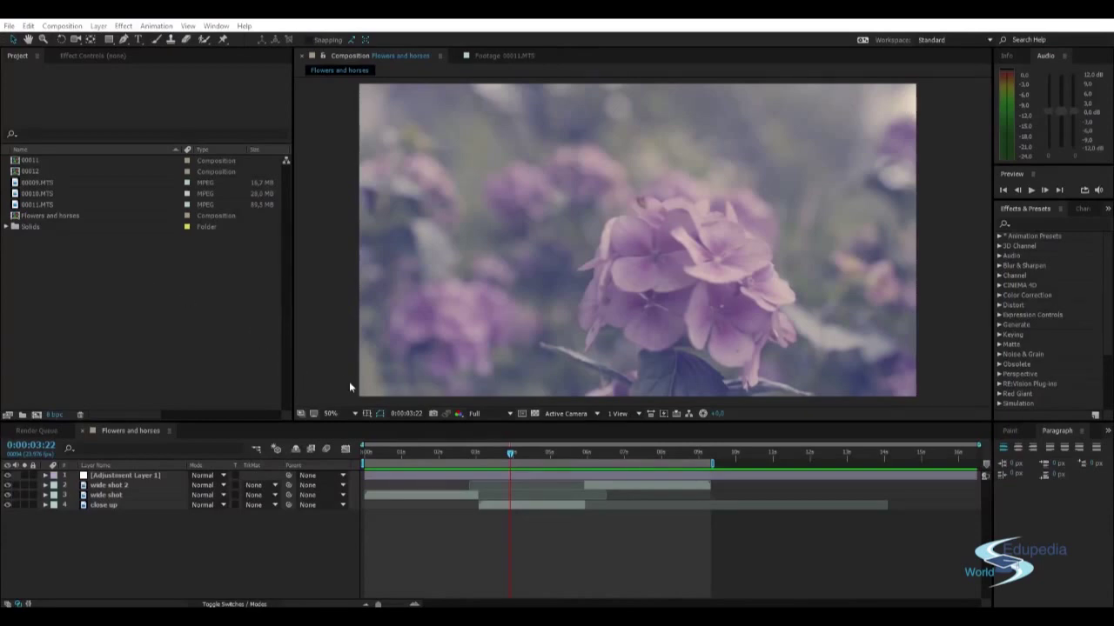
# Scrub through the clips in the Flowers and horses timeline, ending with the current time at 0:00:06:00
pyautogui.click(375, 454)
pyautogui.moveTo(375, 455); pyautogui.dragTo(710, 453)
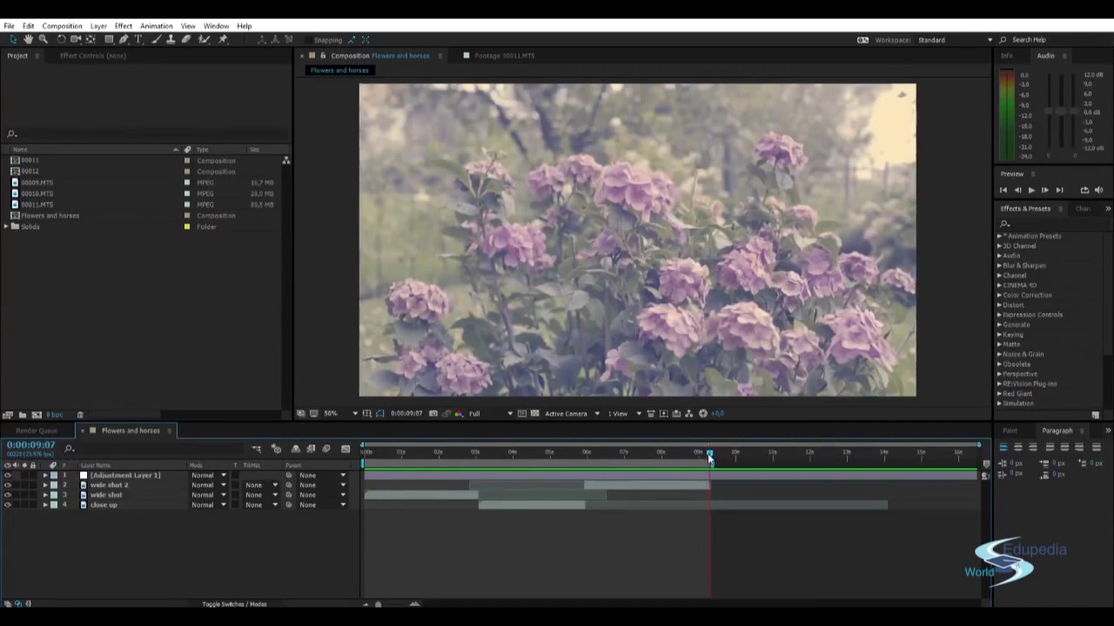
pyautogui.moveTo(709, 452); pyautogui.dragTo(628, 455)
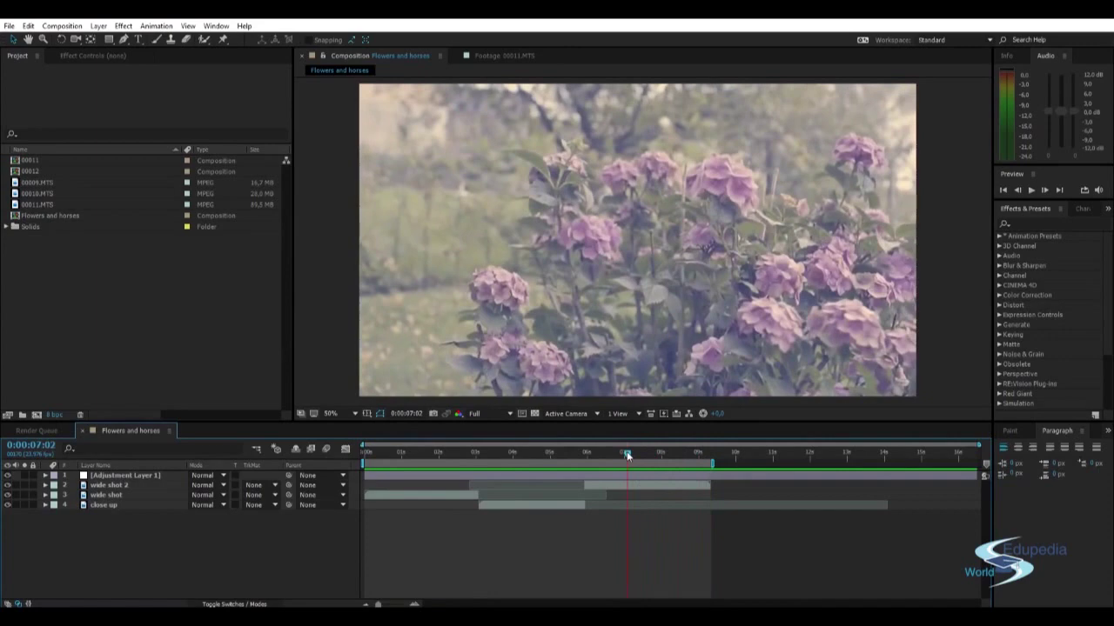
pyautogui.moveTo(627, 455); pyautogui.dragTo(587, 446)
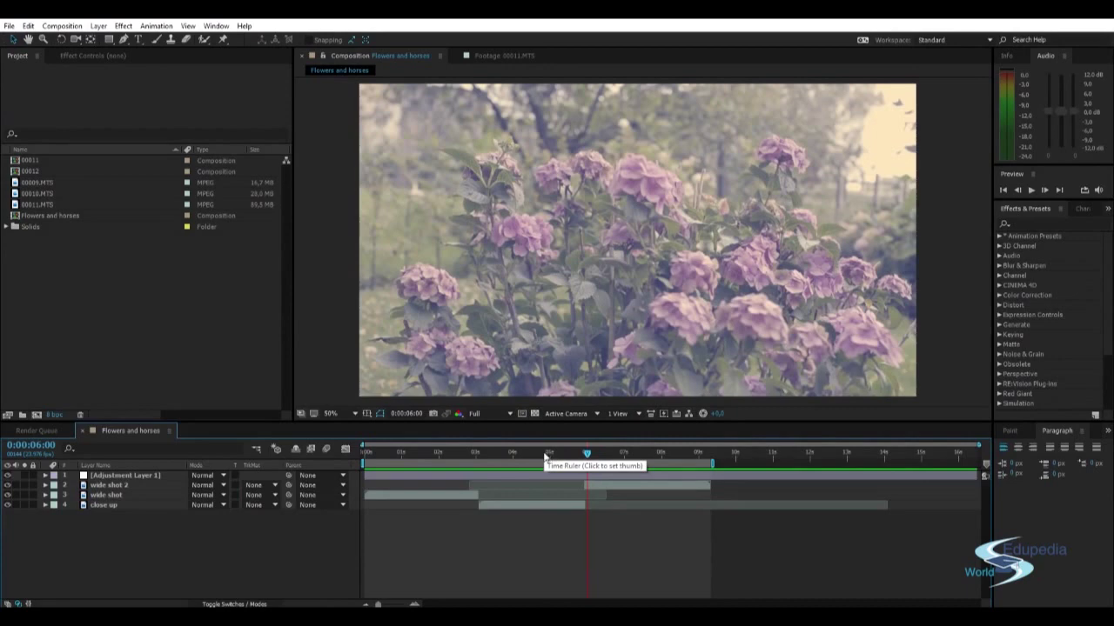
# Add the Flowers and horses composition to the render queue and review its render settings without changing them
pyautogui.click(9, 25)
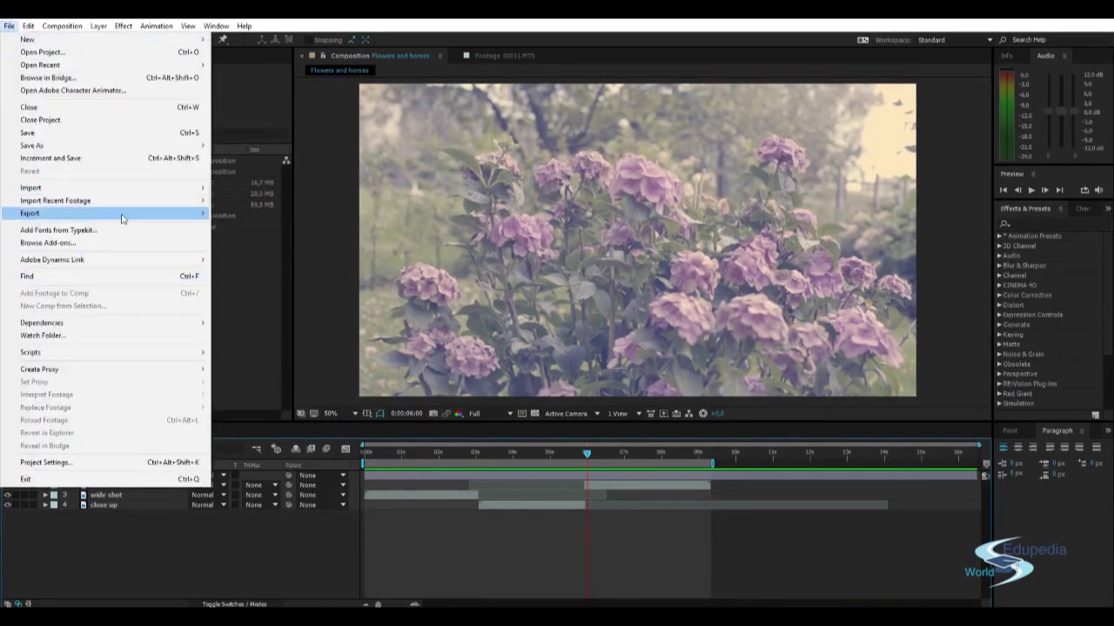
pyautogui.moveTo(123, 216)
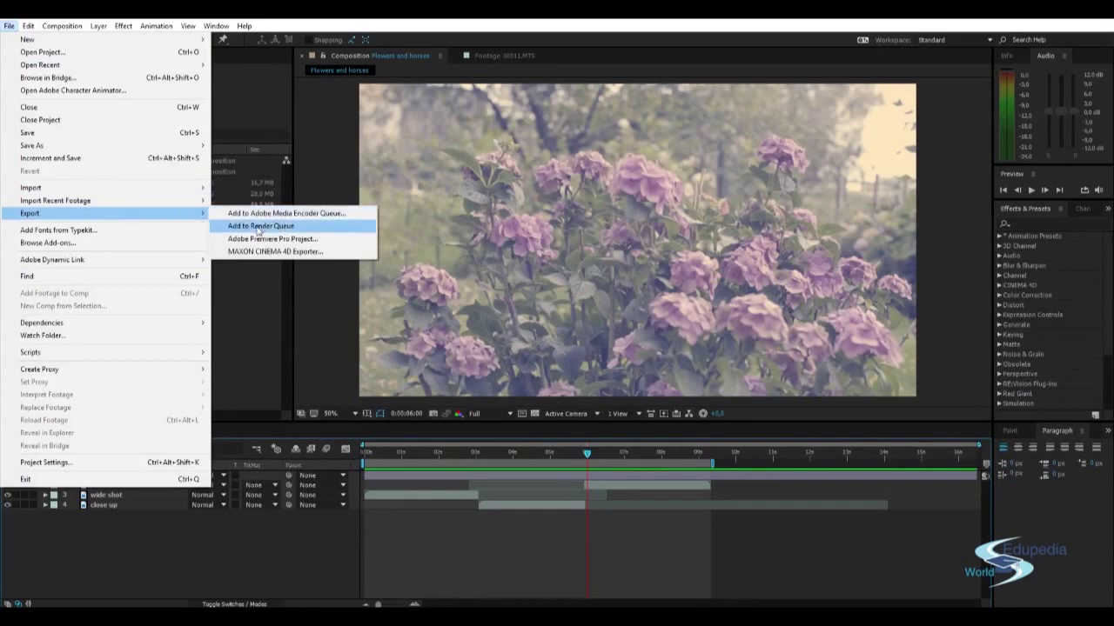
pyautogui.click(259, 226)
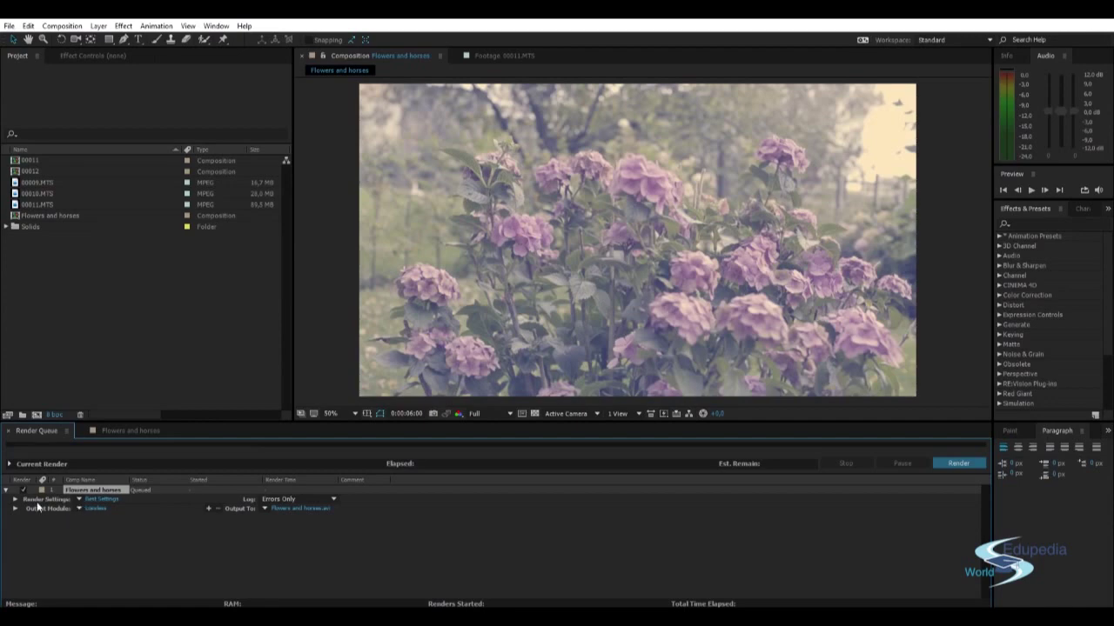
pyautogui.click(93, 499)
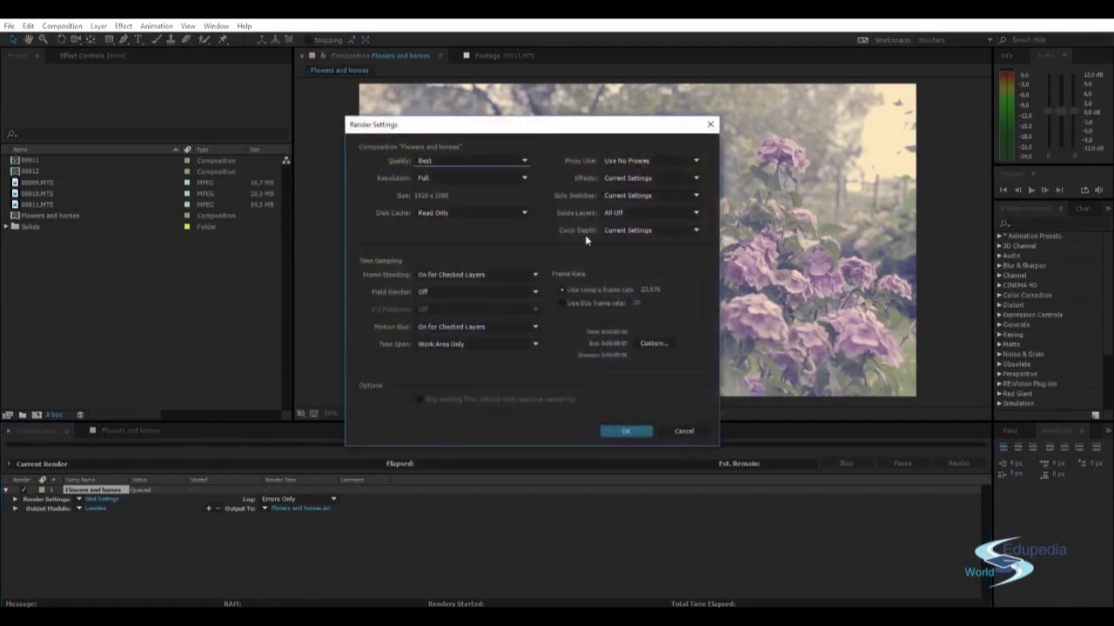
pyautogui.click(708, 126)
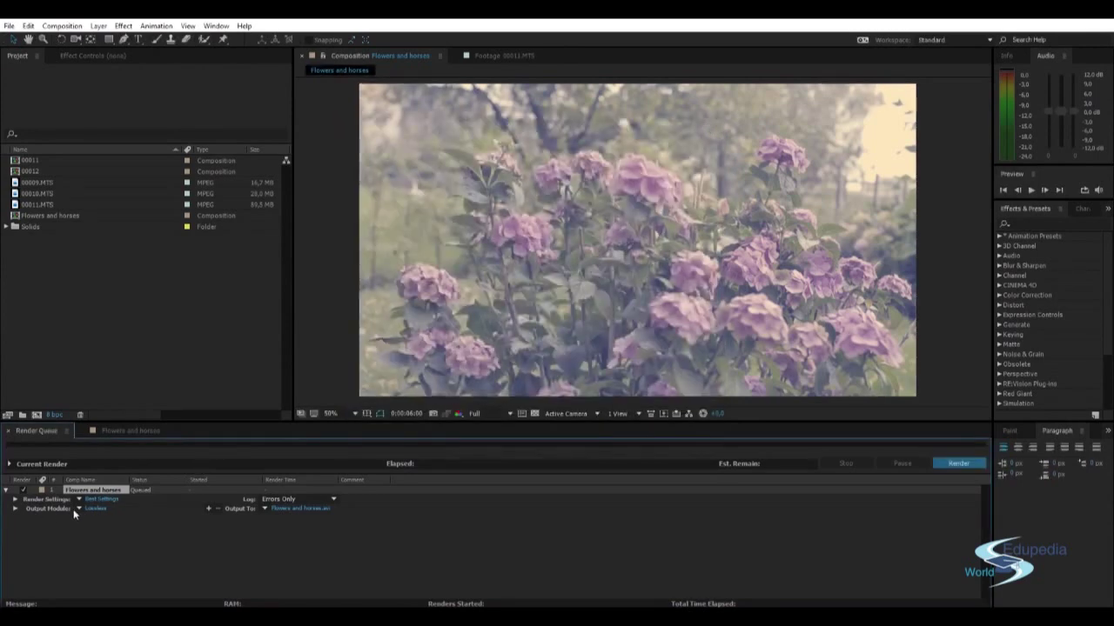
# Set the output module's format to PNG Sequence for the queued Flowers and horses render
pyautogui.click(96, 508)
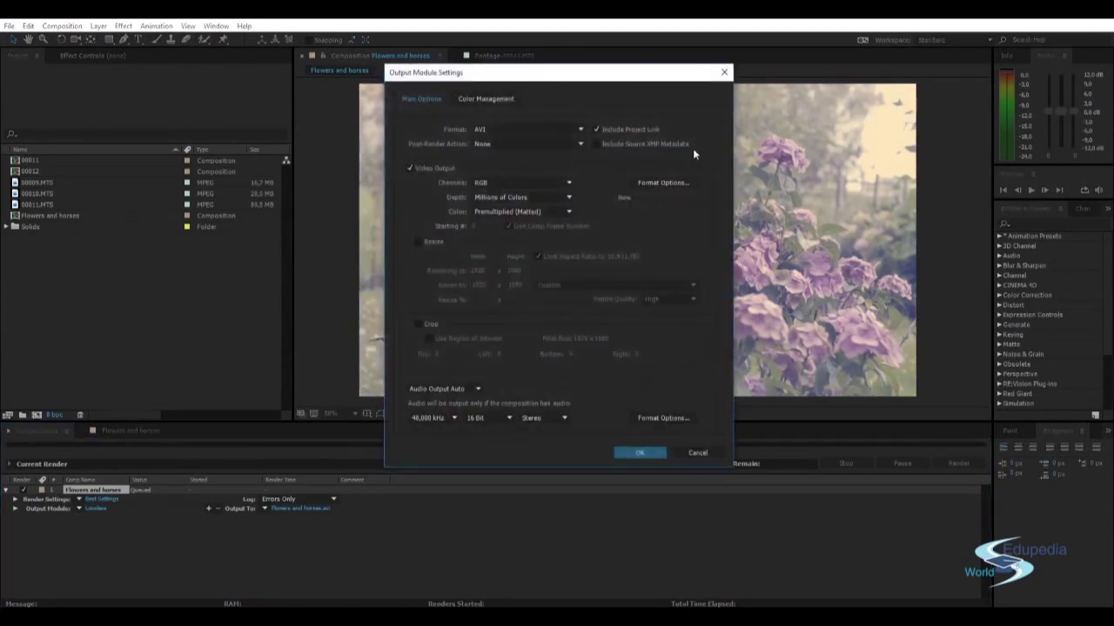
pyautogui.moveTo(570, 81); pyautogui.dragTo(570, 74)
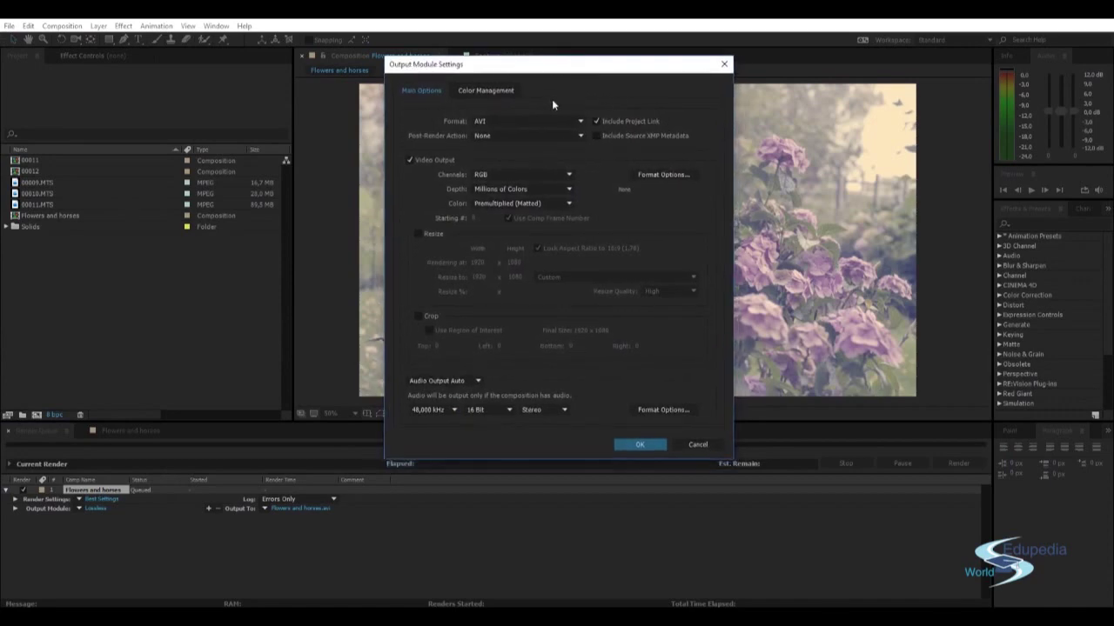
pyautogui.click(488, 122)
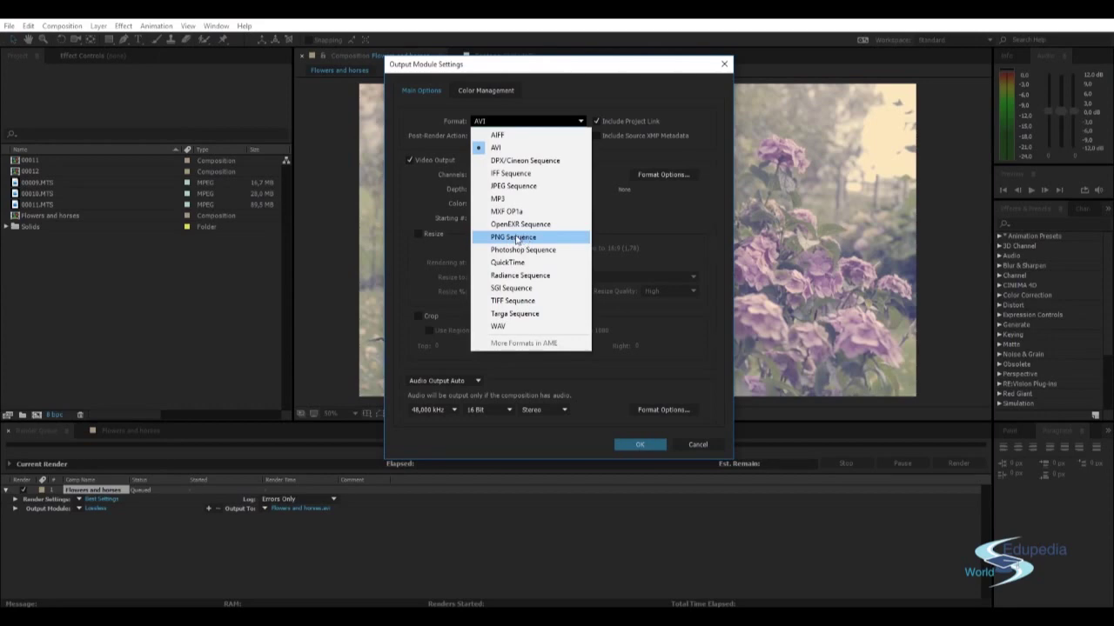
pyautogui.click(516, 237)
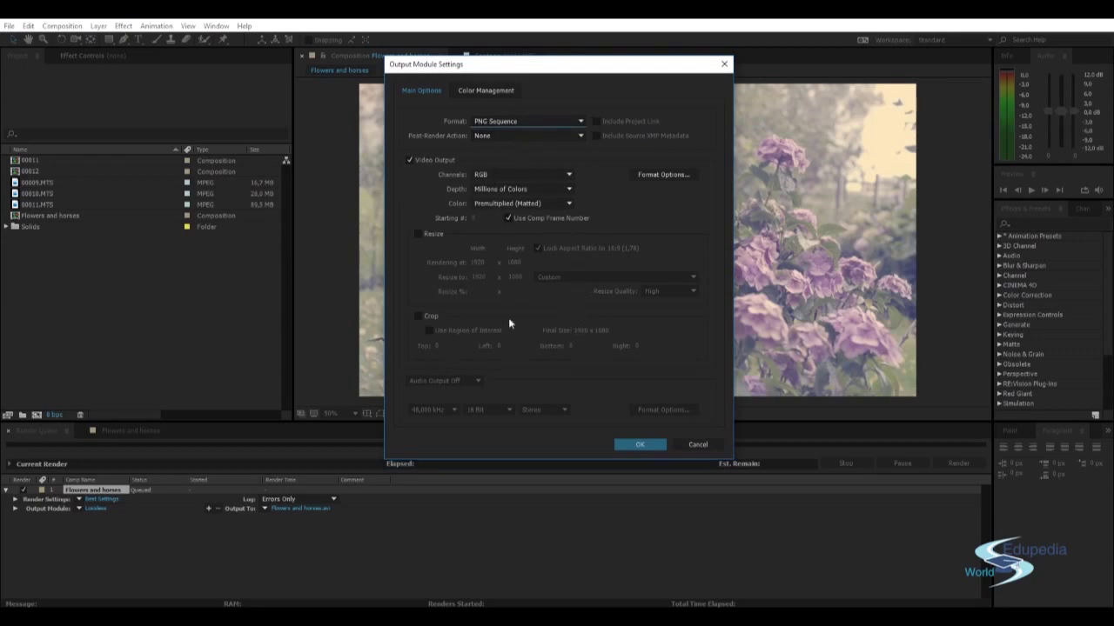
pyautogui.click(640, 446)
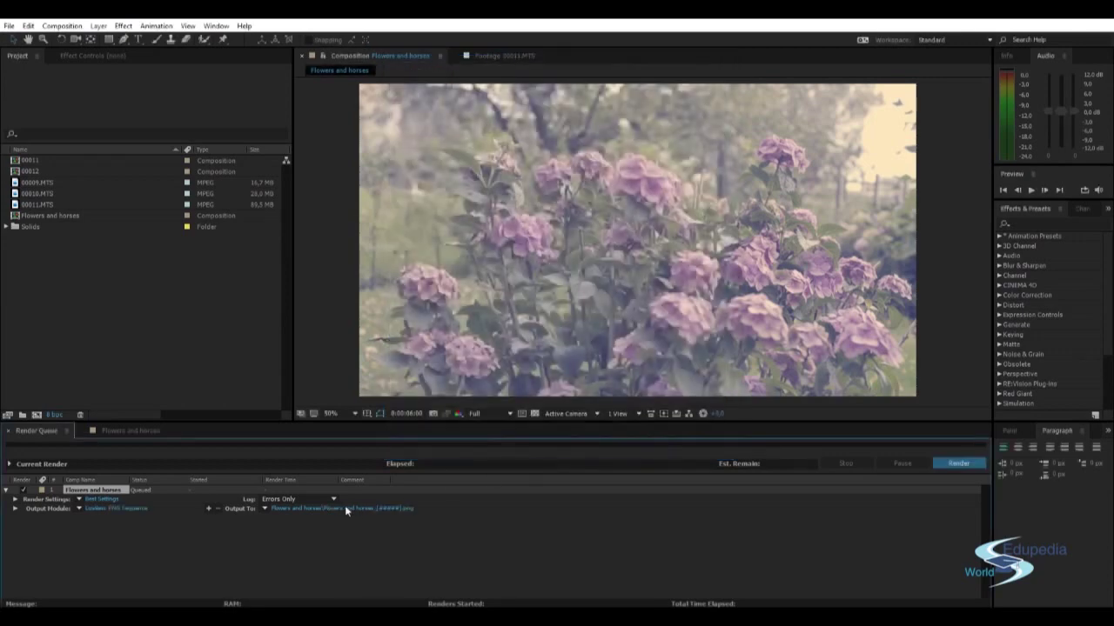
# Output the sequence as Flowers and horses_[#####].png in a Flowers and horses subfolder of Renders > Tutorial > Image sequence, and start the render
pyautogui.click(298, 509)
pyautogui.doubleClick(356, 217)
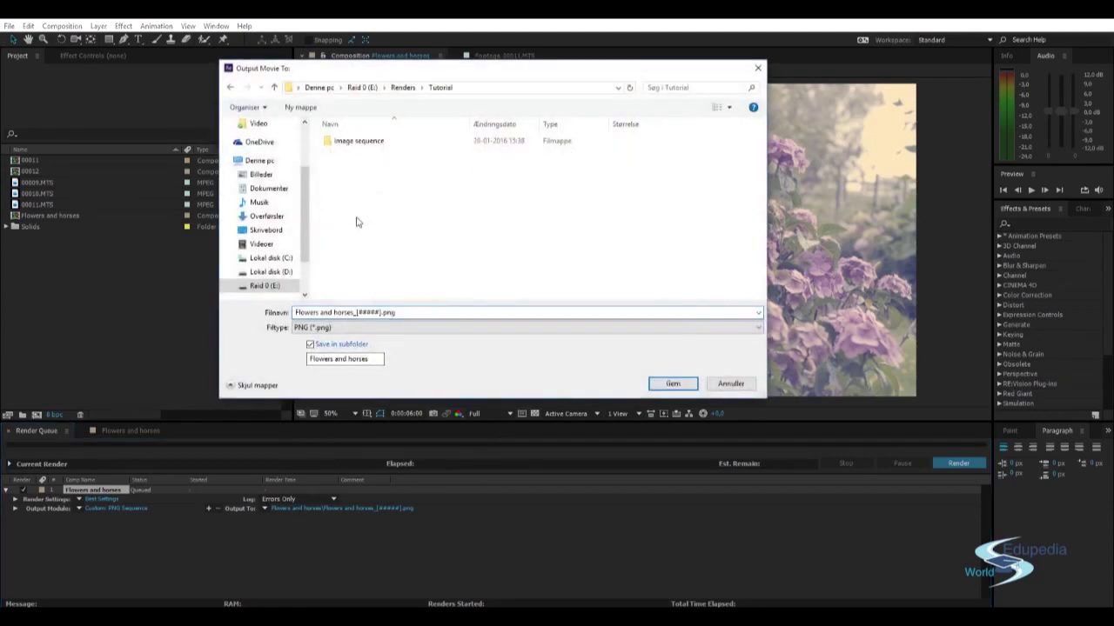
pyautogui.doubleClick(361, 143)
pyautogui.click(382, 312)
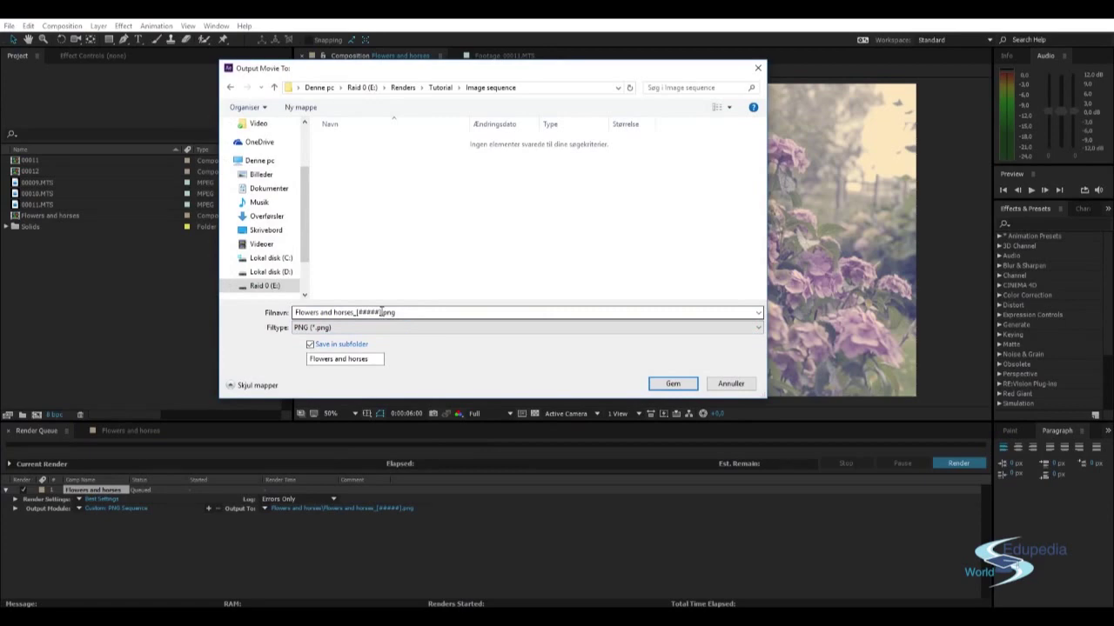
pyautogui.hotkey('ctrl', 'a')
pyautogui.click(375, 313)
pyautogui.moveTo(381, 313); pyautogui.dragTo(362, 312)
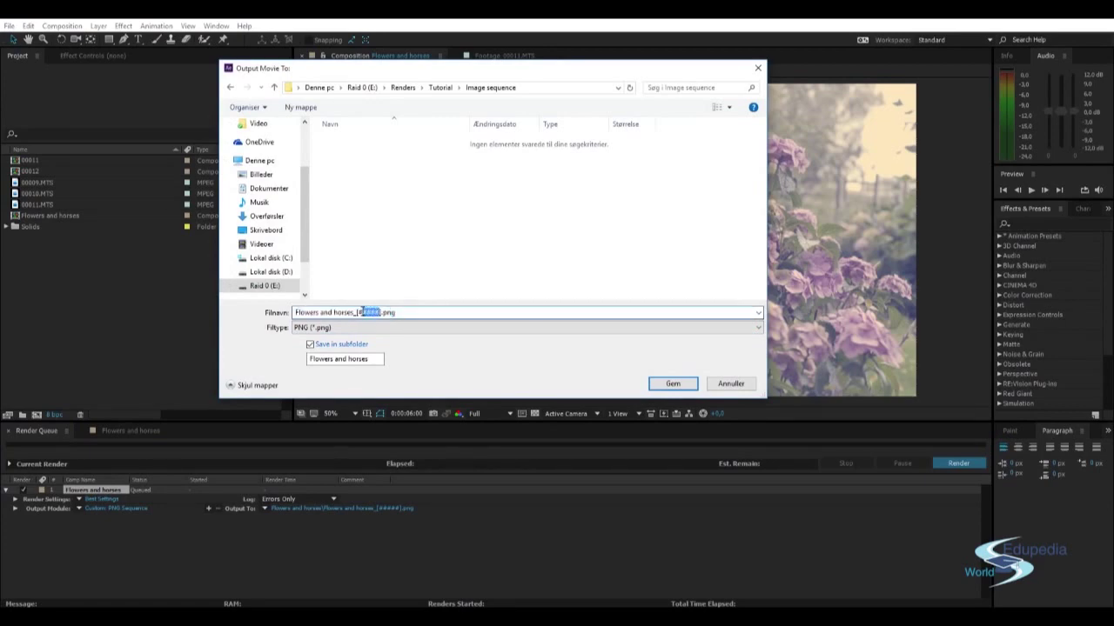
pyautogui.click(363, 313)
pyautogui.moveTo(377, 313)
pyautogui.mouseDown()
pyautogui.moveTo(356, 312)
pyautogui.moveTo(378, 312)
pyautogui.mouseUp()
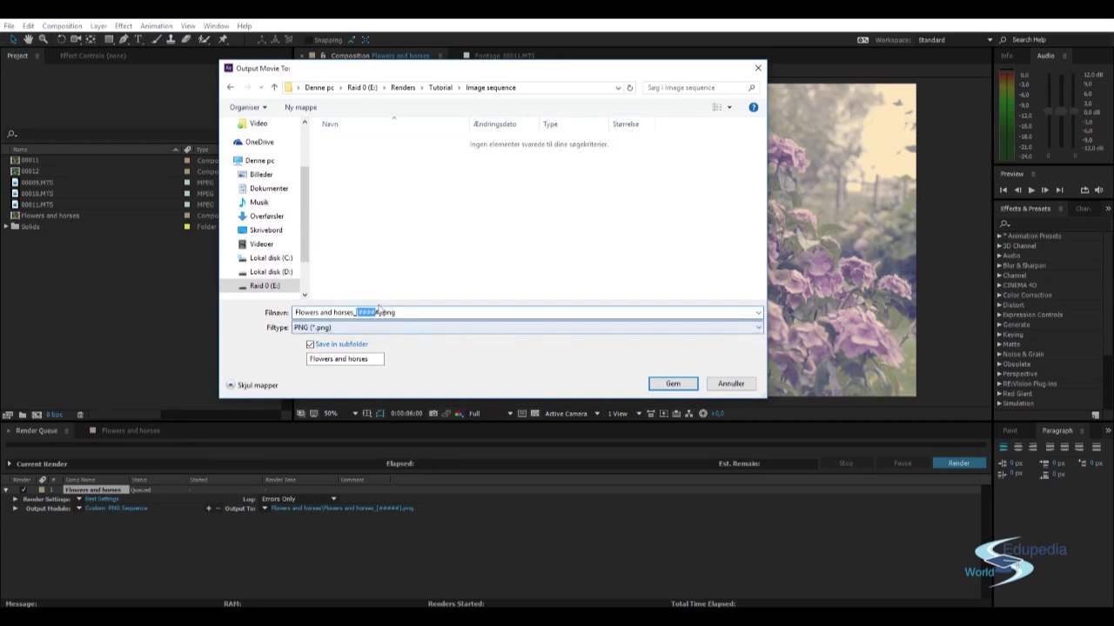
pyautogui.click(381, 313)
pyautogui.click(673, 384)
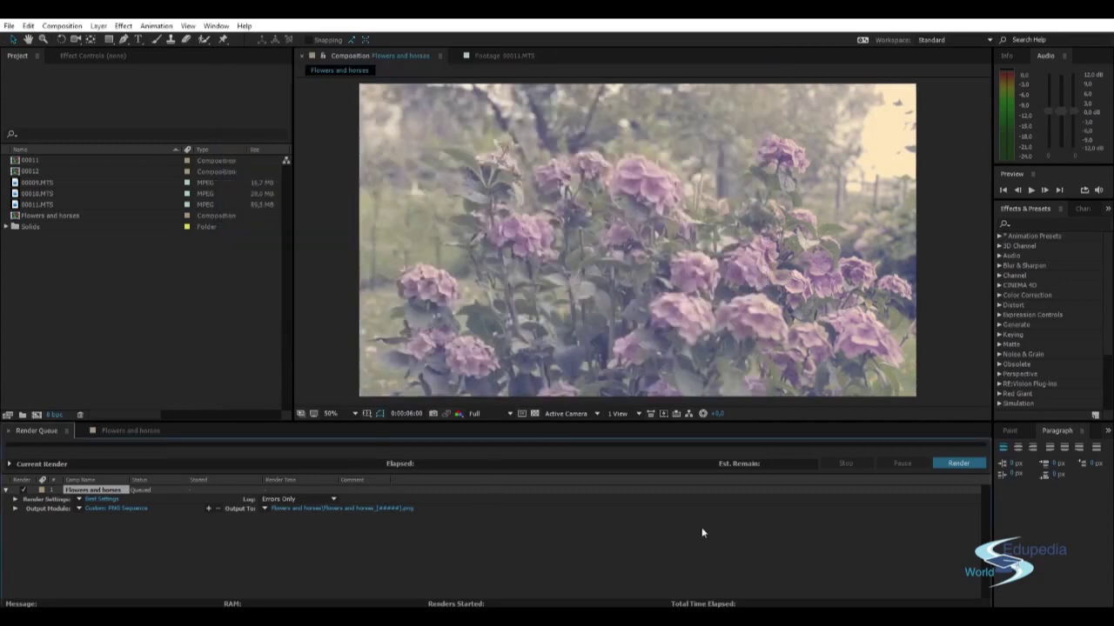
pyautogui.click(955, 464)
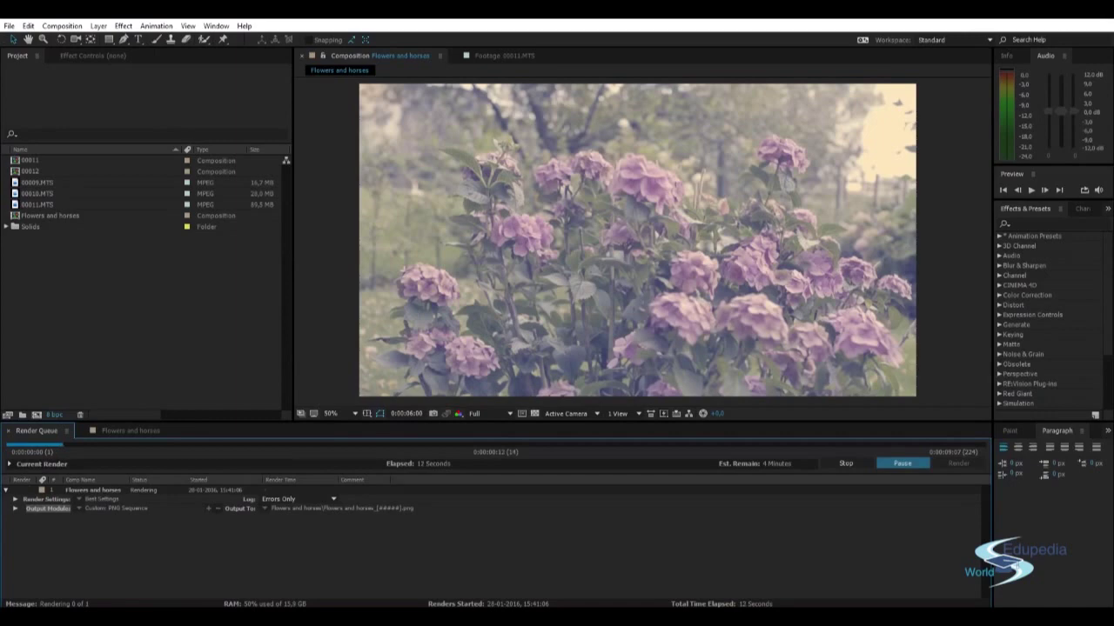
# Switch to File Explorer and open Renders > Tutorial > Image sequence > Flowers and horses on Raid 0 (E:)
pyautogui.moveTo(98, 624)
pyautogui.click(146, 570)
pyautogui.click(309, 454)
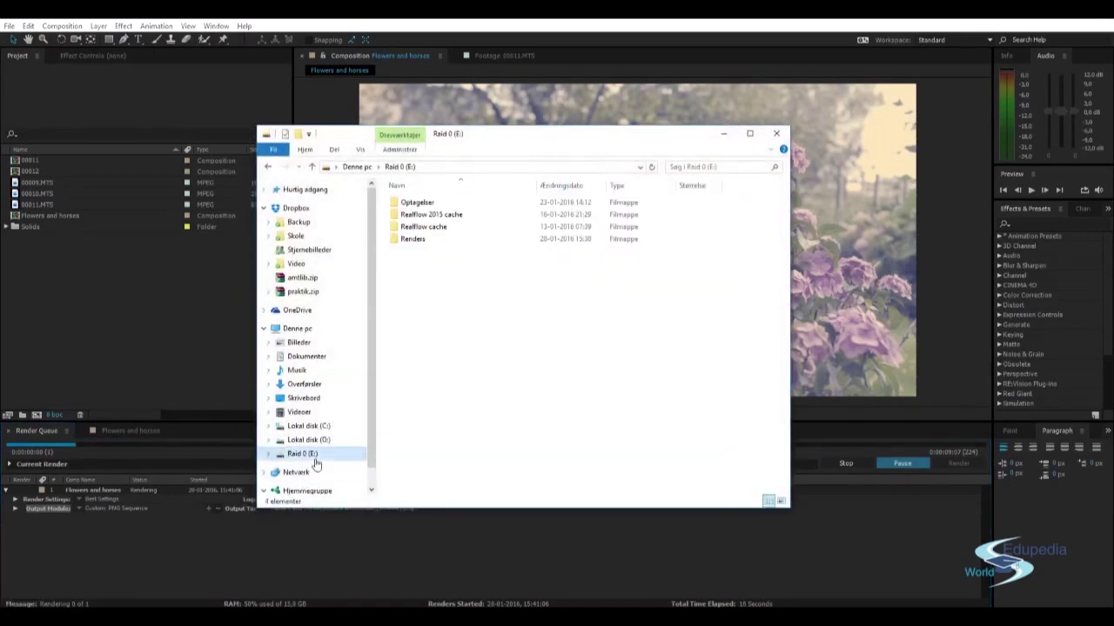
pyautogui.doubleClick(413, 239)
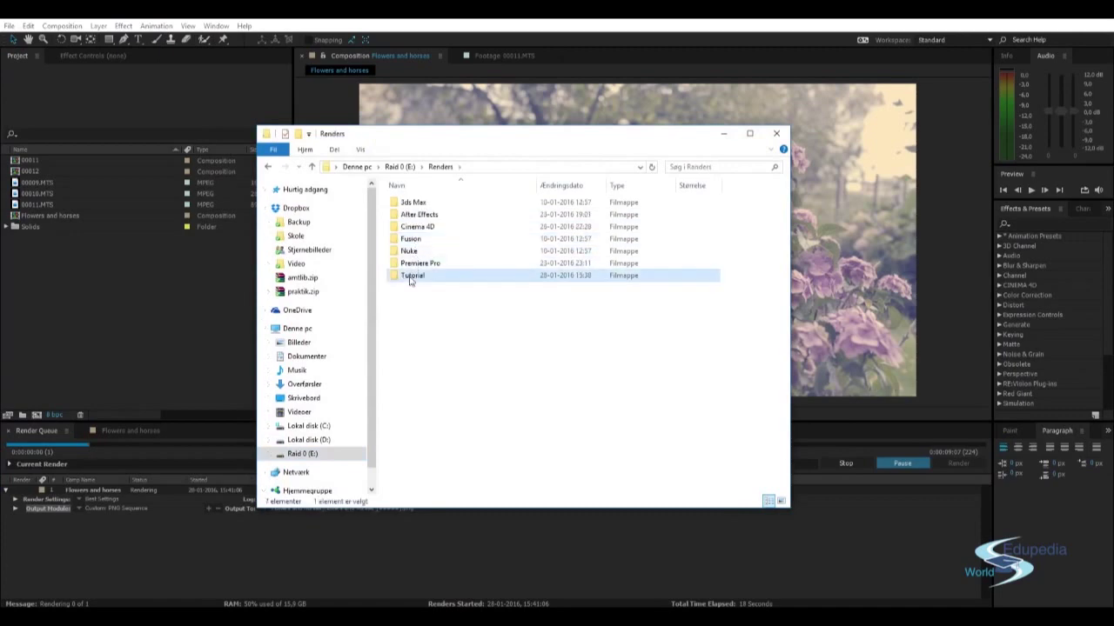
pyautogui.doubleClick(412, 275)
pyautogui.doubleClick(429, 204)
pyautogui.doubleClick(429, 202)
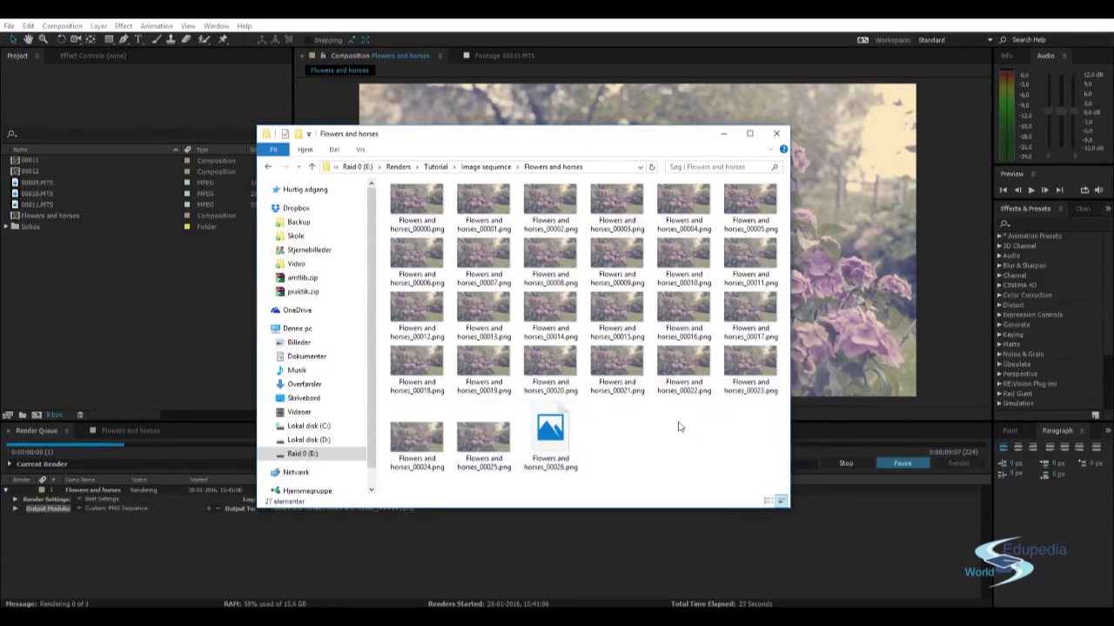
# Open Flowers and horses_00000.png in the image viewer and step forward through the rendered frames up to Flowers and horses_00020.png
pyautogui.click(406, 199)
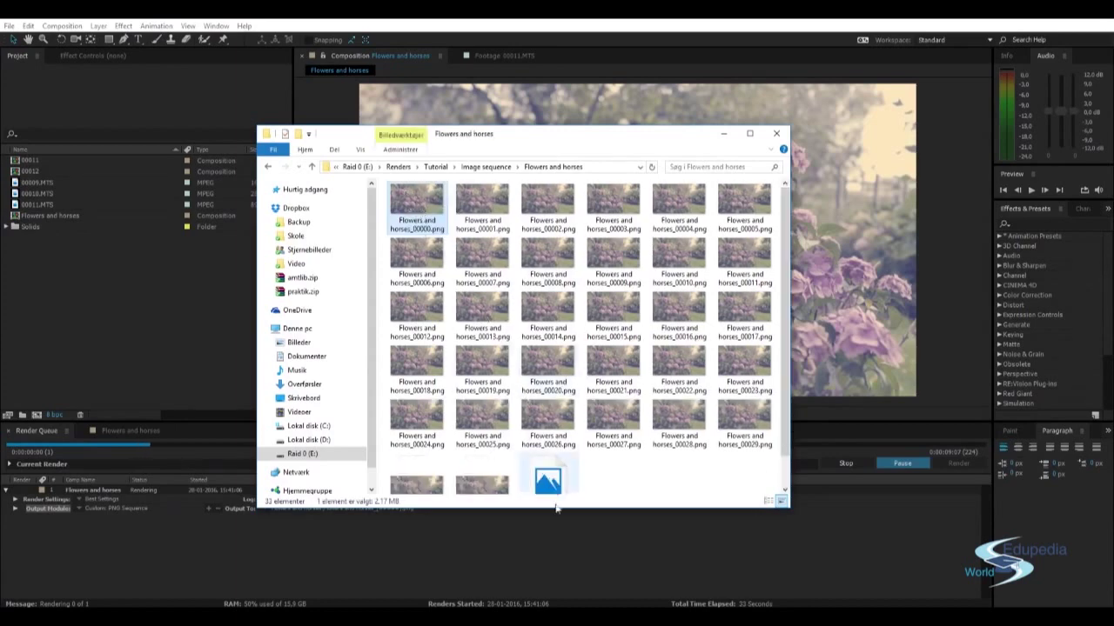
pyautogui.doubleClick(417, 203)
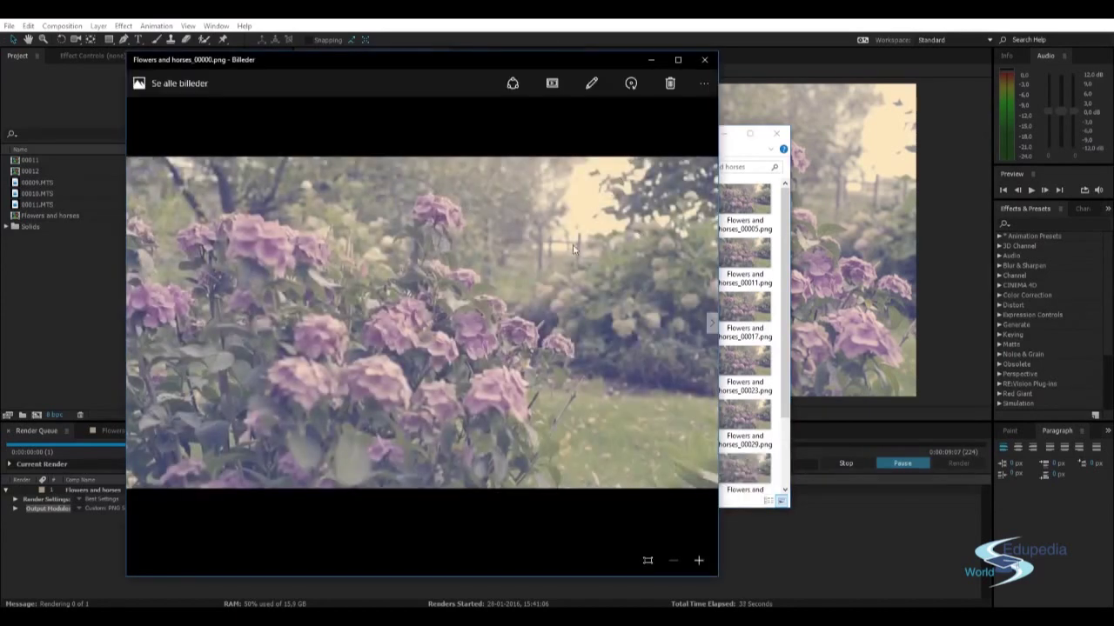
pyautogui.press('Right')
pyautogui.press('Right')
pyautogui.press('Right')
pyautogui.press('Right')
pyautogui.press('Right')
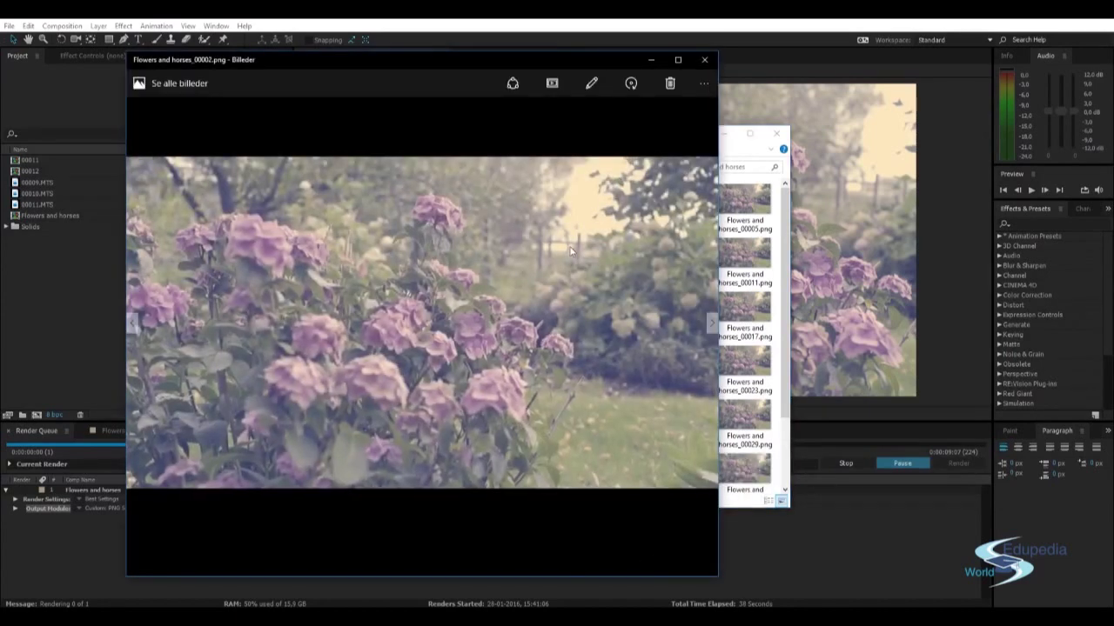
pyautogui.press('Right')
pyautogui.press('Right')
pyautogui.press('Right')
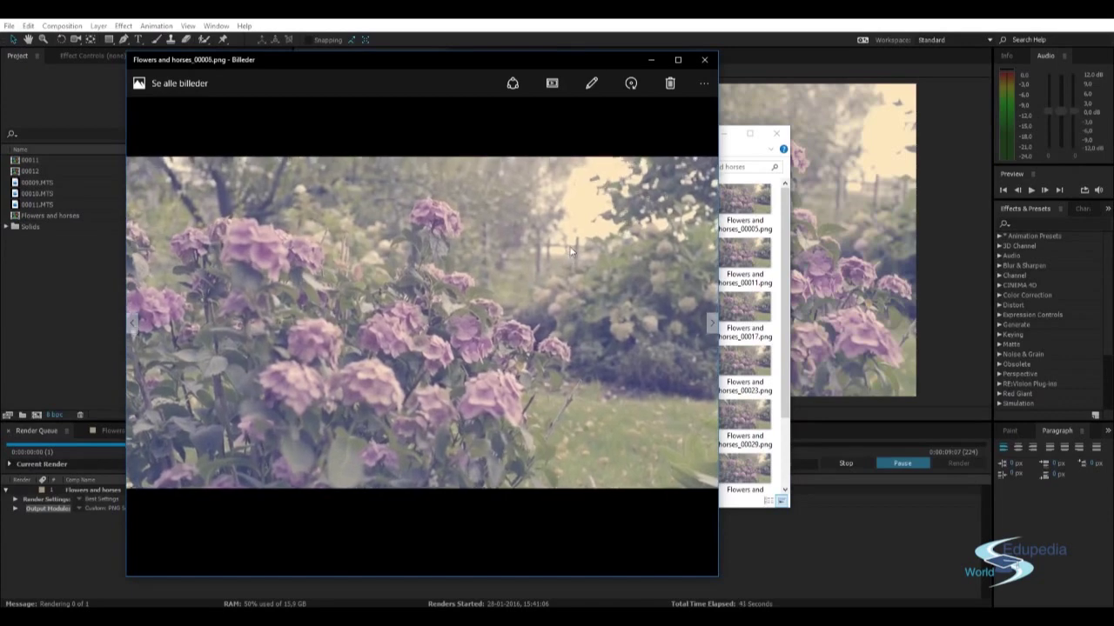
pyautogui.press('Right')
pyautogui.press('Right')
pyautogui.press('Right')
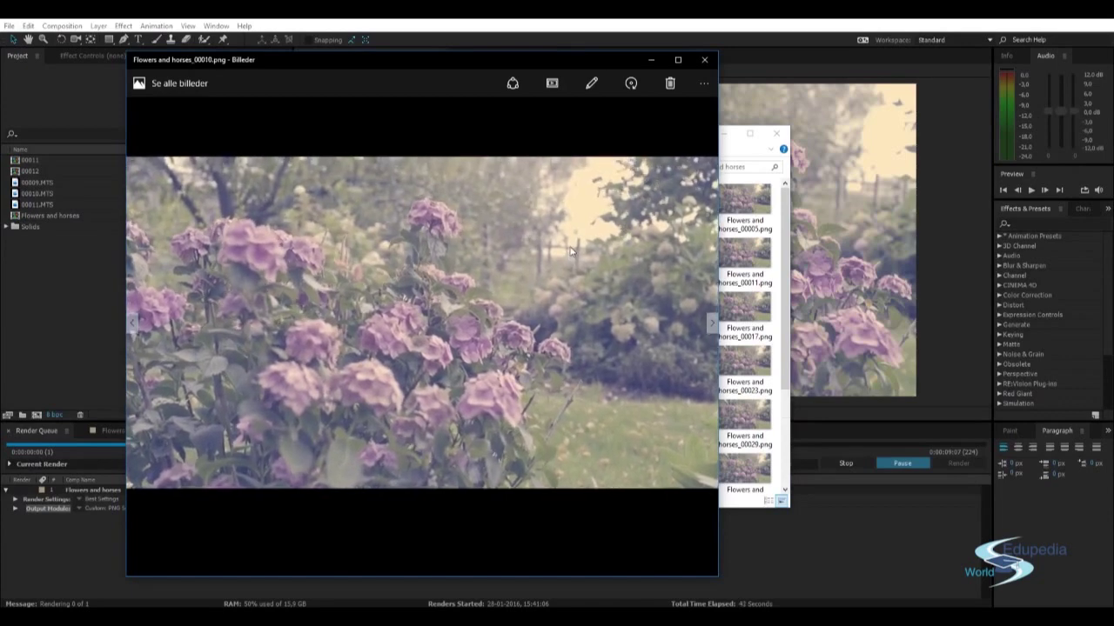
pyautogui.press('Right')
pyautogui.press('Right')
pyautogui.press('Right')
pyautogui.press('Right')
pyautogui.press('Right')
pyautogui.press('Right')
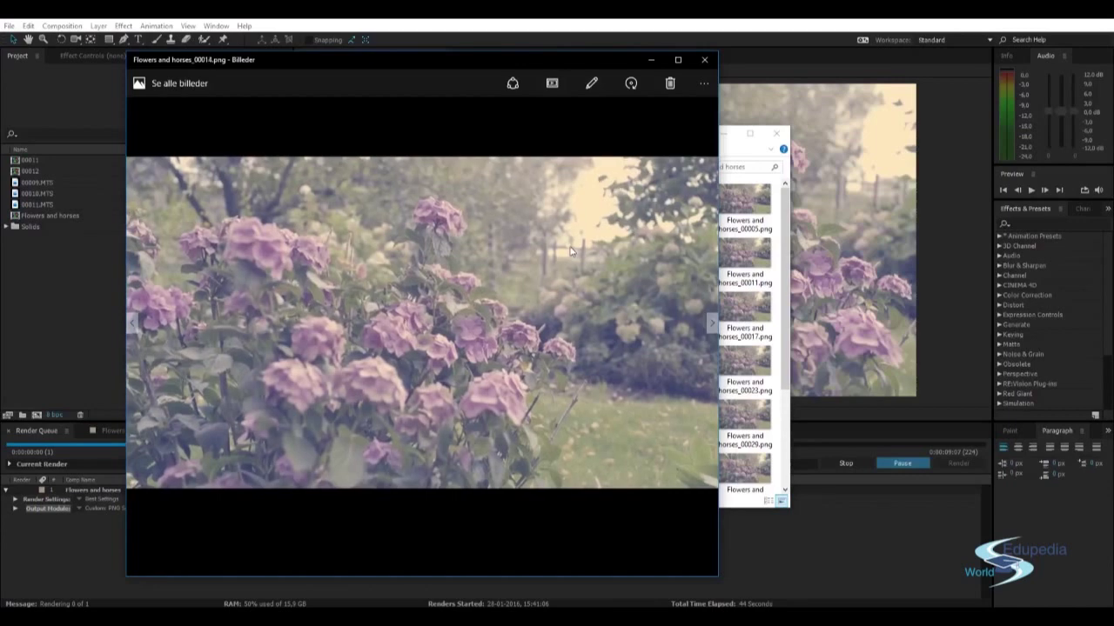
pyautogui.press('Right')
pyautogui.press('Right')
pyautogui.press('Right')
pyautogui.press('Right')
pyautogui.press('Right')
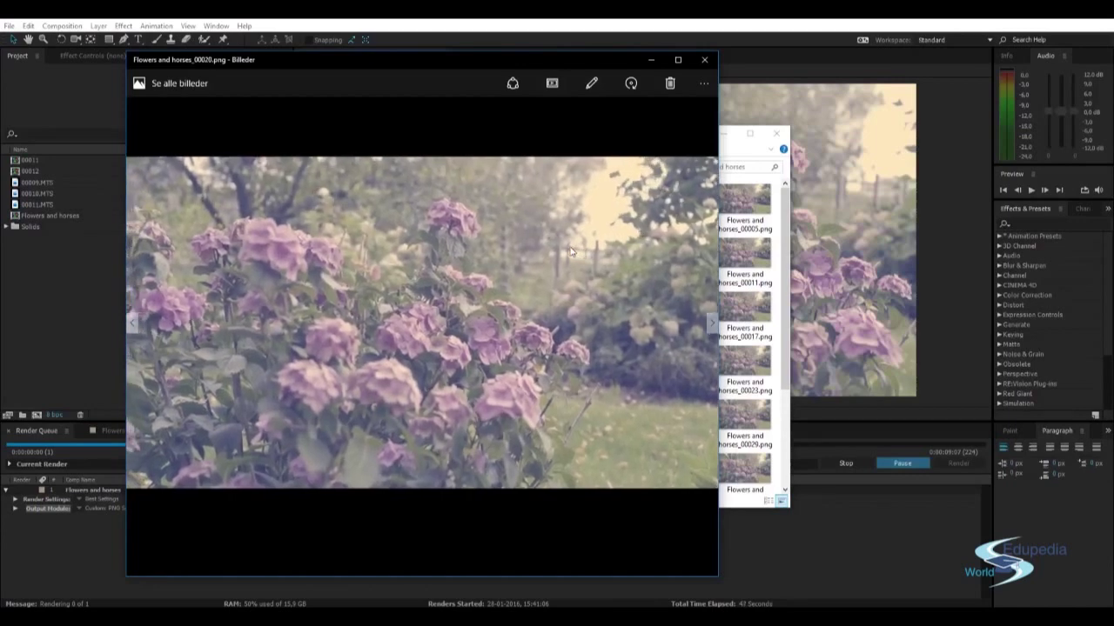
# Step forward through the rendered PNG frames in the image viewer up to Flowers and horses_00031.png
pyautogui.press('Right')
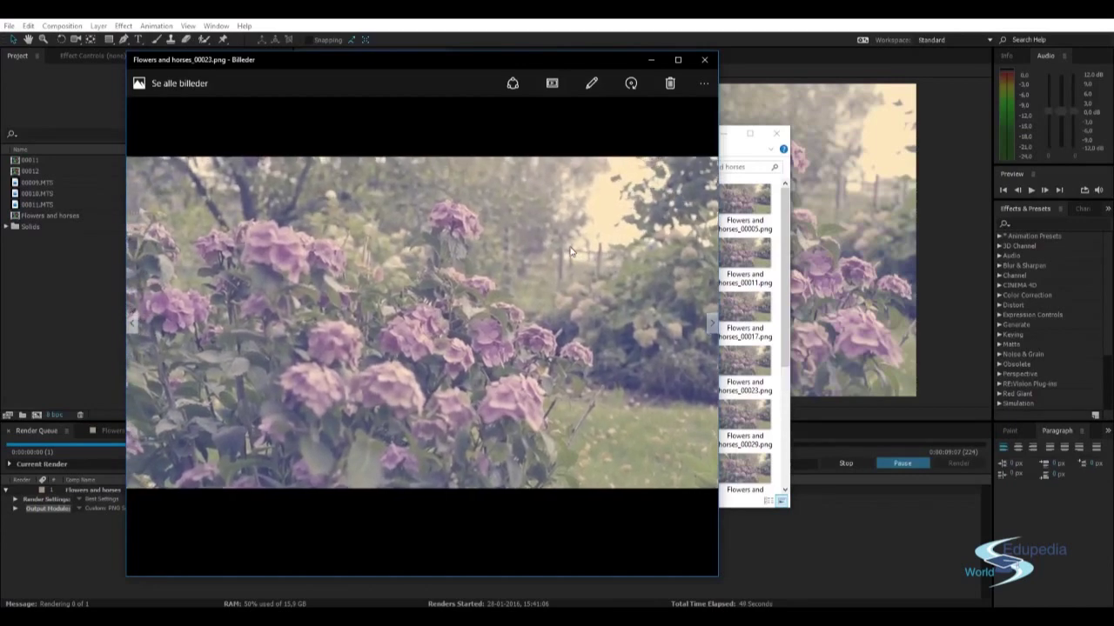
pyautogui.press('Right')
pyautogui.press('Right')
pyautogui.press('Right')
pyautogui.press('Right')
pyautogui.press('Right')
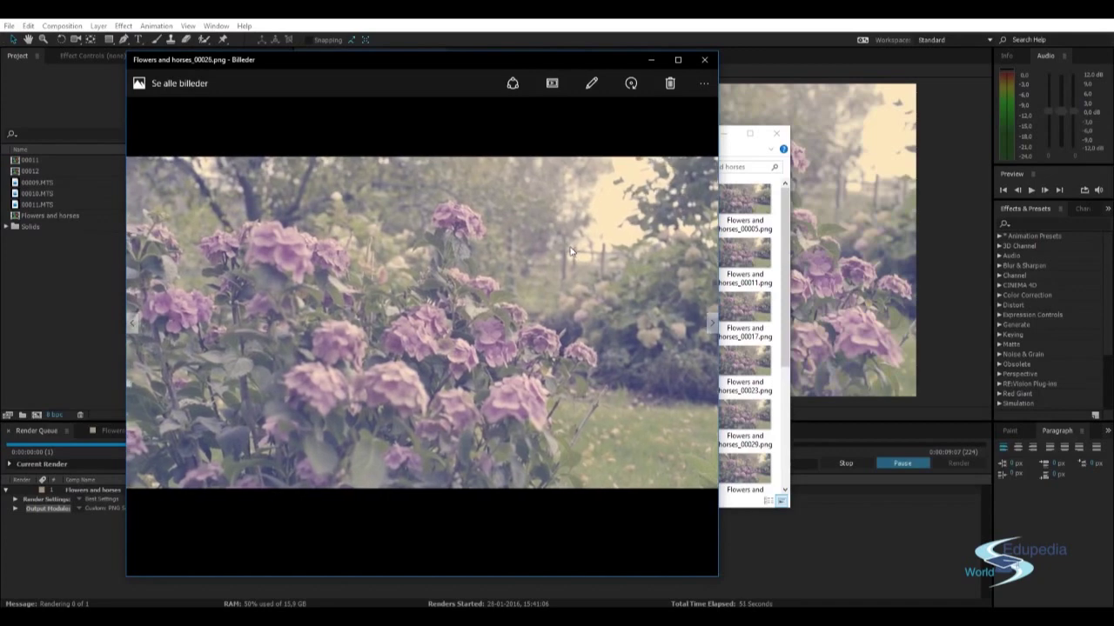
pyautogui.press('Right')
pyautogui.press('Right')
pyautogui.press('Right')
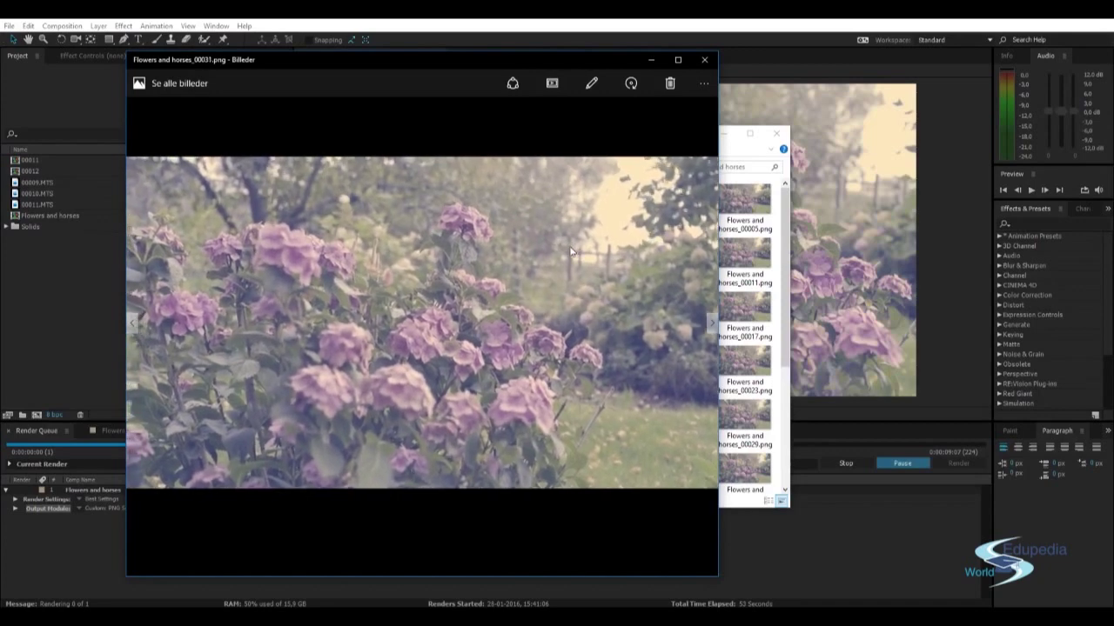
# Close the image viewer and the Flowers and horses folder window to return to After Effects
pyautogui.click(704, 60)
pyautogui.moveTo(639, 137)
pyautogui.mouseDown()
pyautogui.moveTo(511, 177)
pyautogui.moveTo(511, 441)
pyautogui.moveTo(547, 503)
pyautogui.moveTo(576, 493)
pyautogui.moveTo(644, 516)
pyautogui.moveTo(687, 324)
pyautogui.moveTo(665, 101)
pyautogui.moveTo(609, 57)
pyautogui.moveTo(622, 141)
pyautogui.mouseUp()
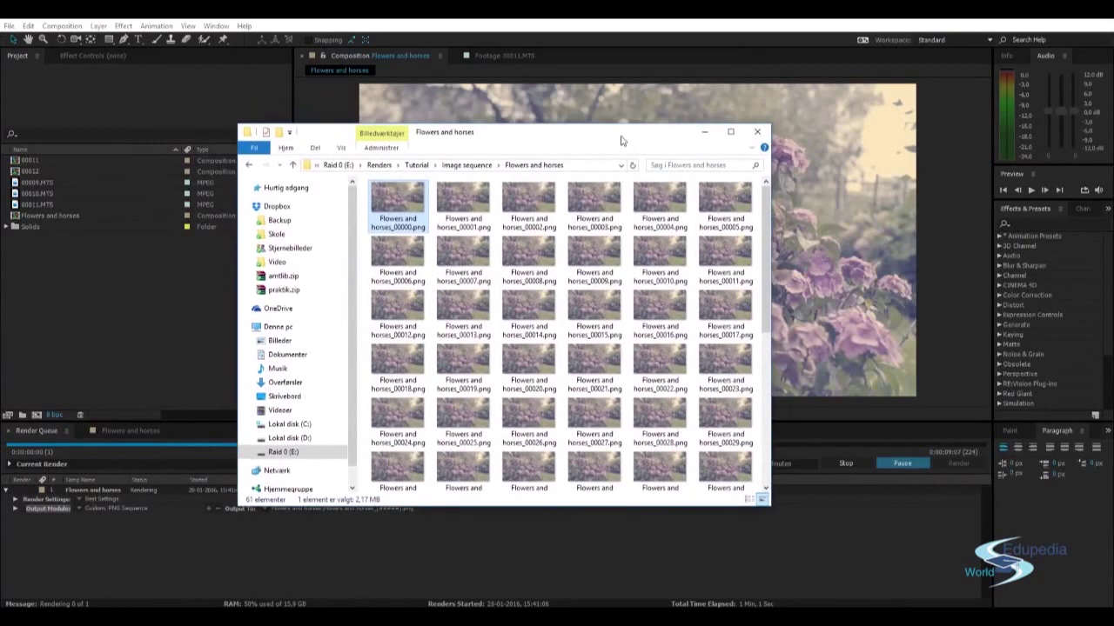
pyautogui.click(756, 131)
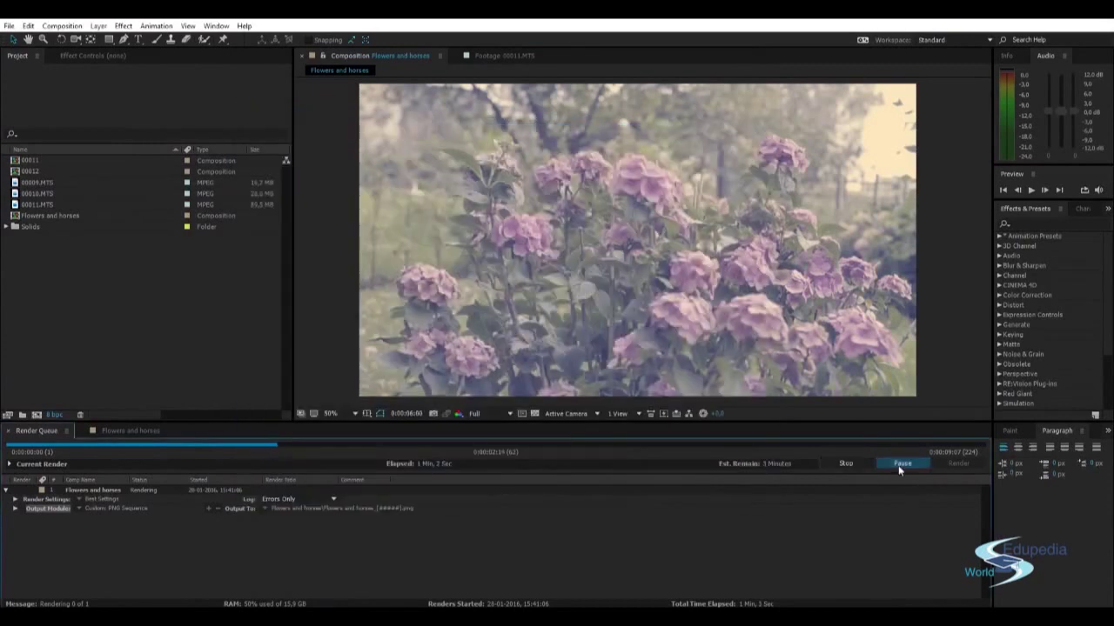
# Stop the running PNG sequence render and delete both Flowers and horses items from the render queue
pyautogui.click(847, 463)
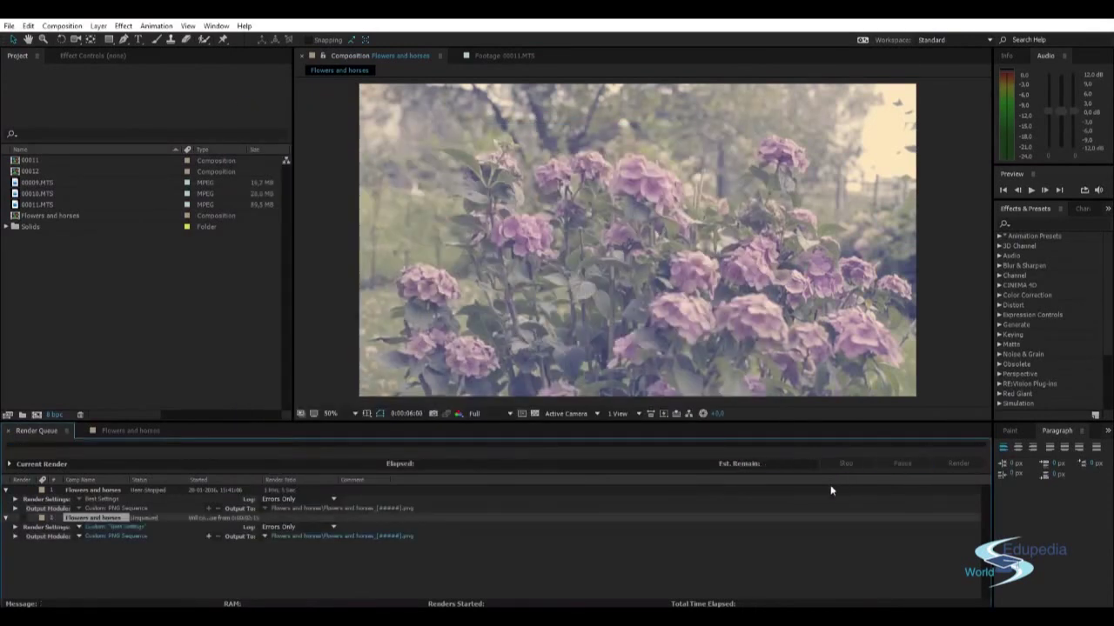
pyautogui.click(88, 491)
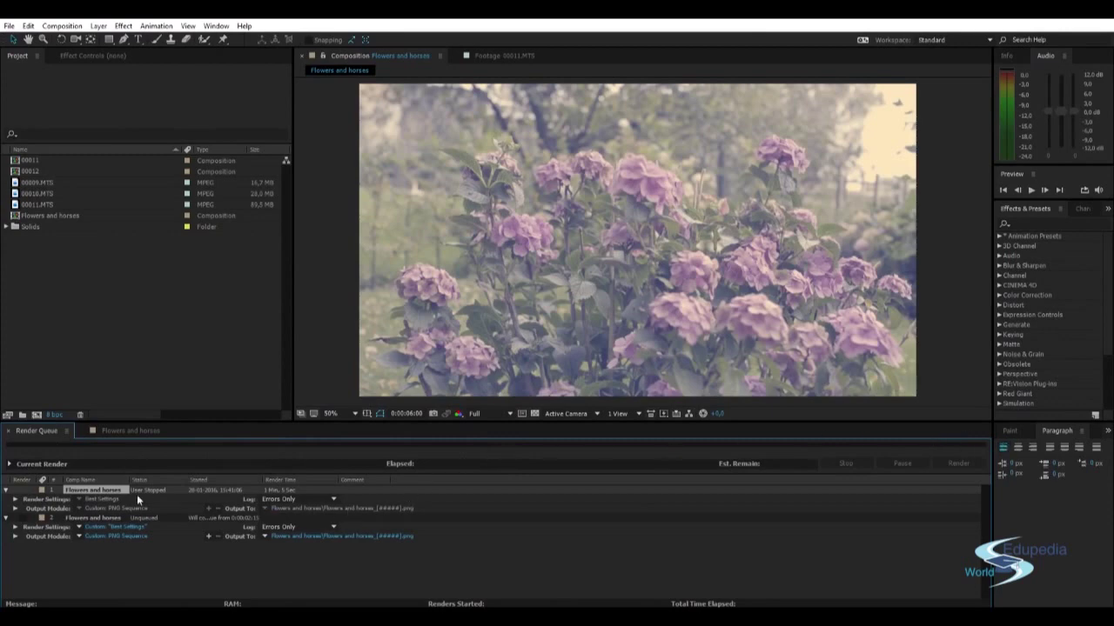
pyautogui.press('Delete')
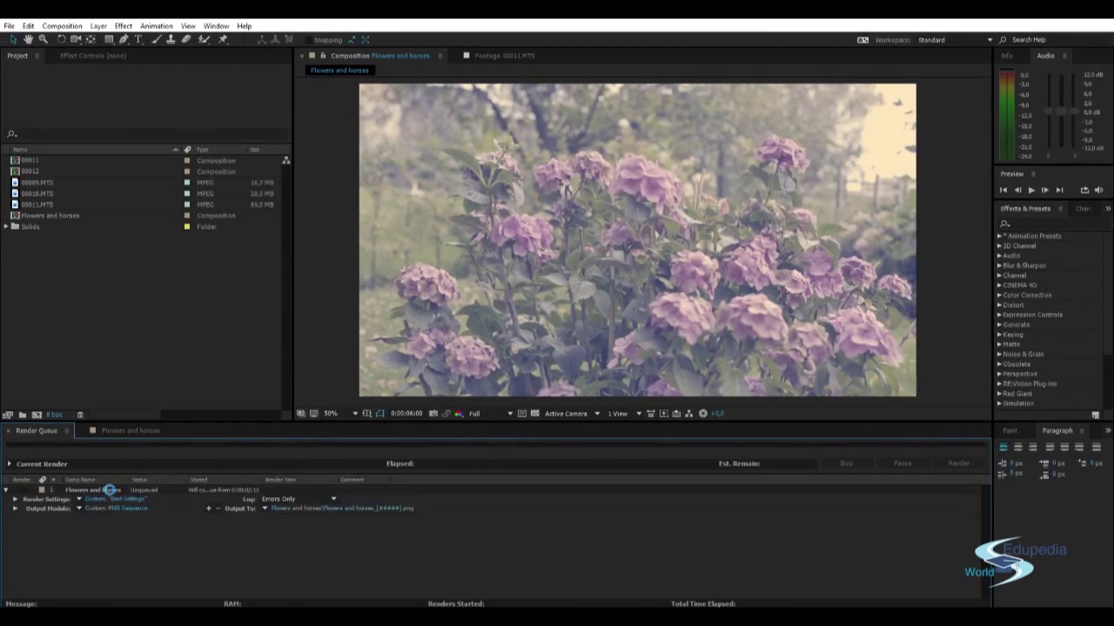
pyautogui.click(109, 489)
pyautogui.press('Delete')
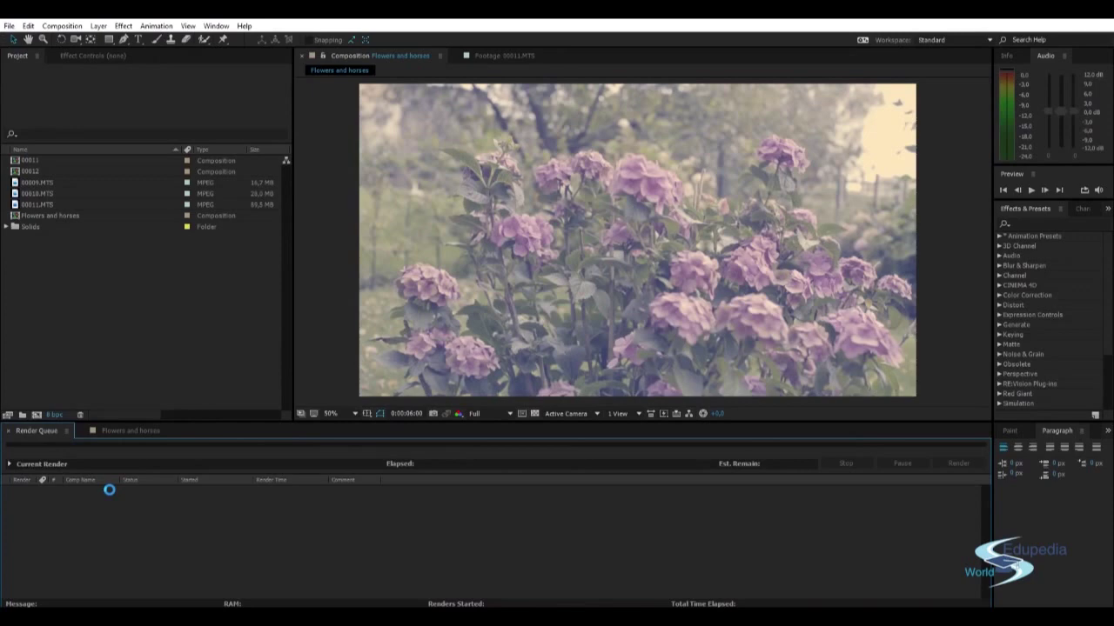
# Switch to the Optagelser folder window in File Explorer
pyautogui.moveTo(99, 620)
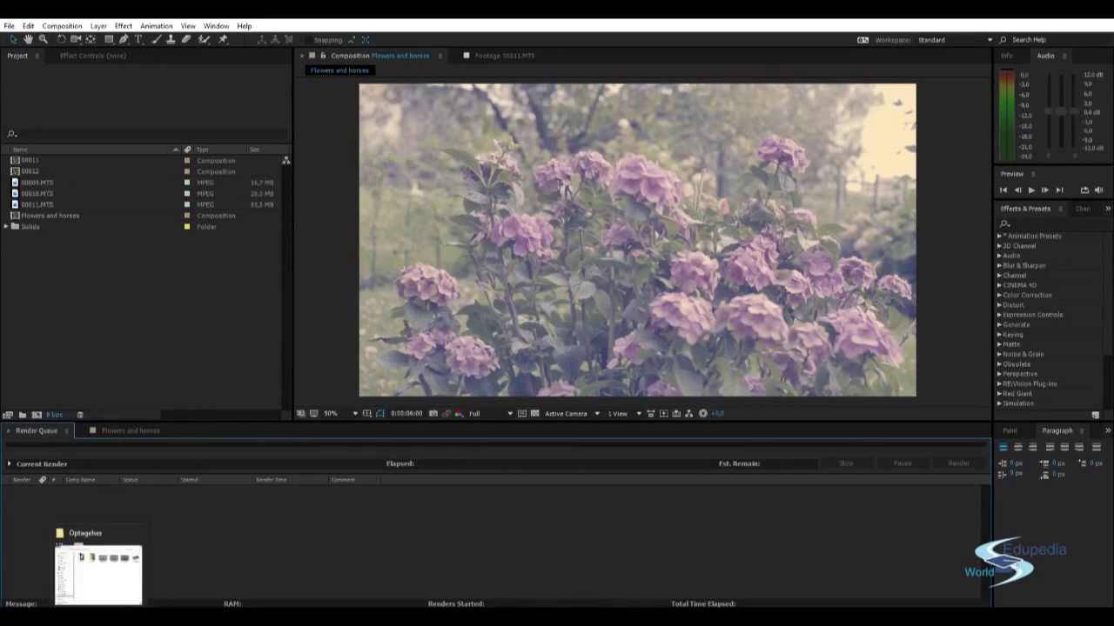